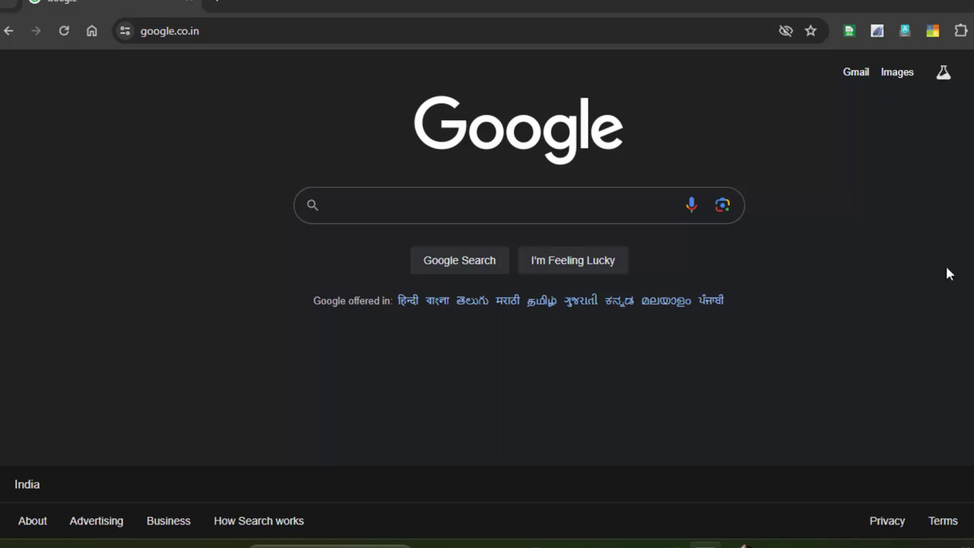
Open Google Sheets from the Google apps launcher on the Google Search page
left_click(970, 72)
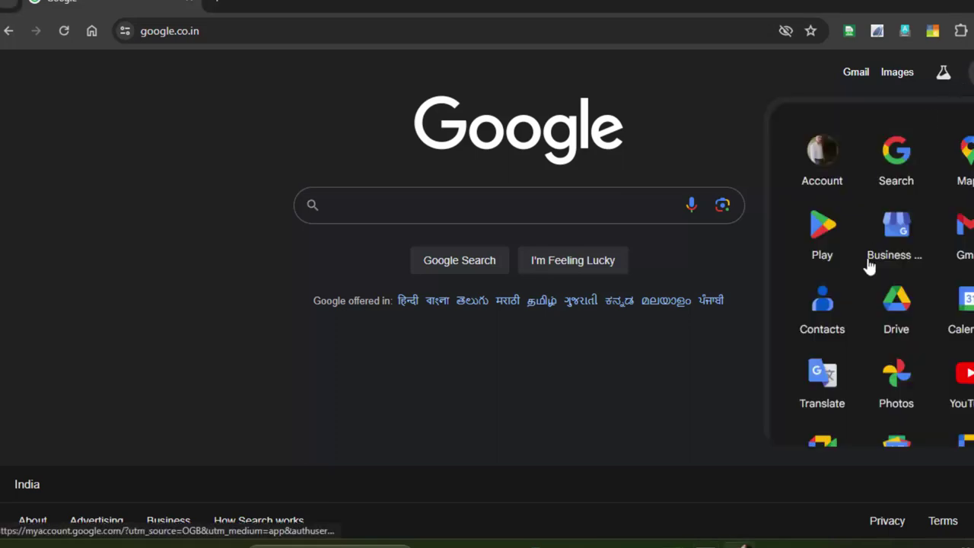
scroll(876, 281, "down", 4)
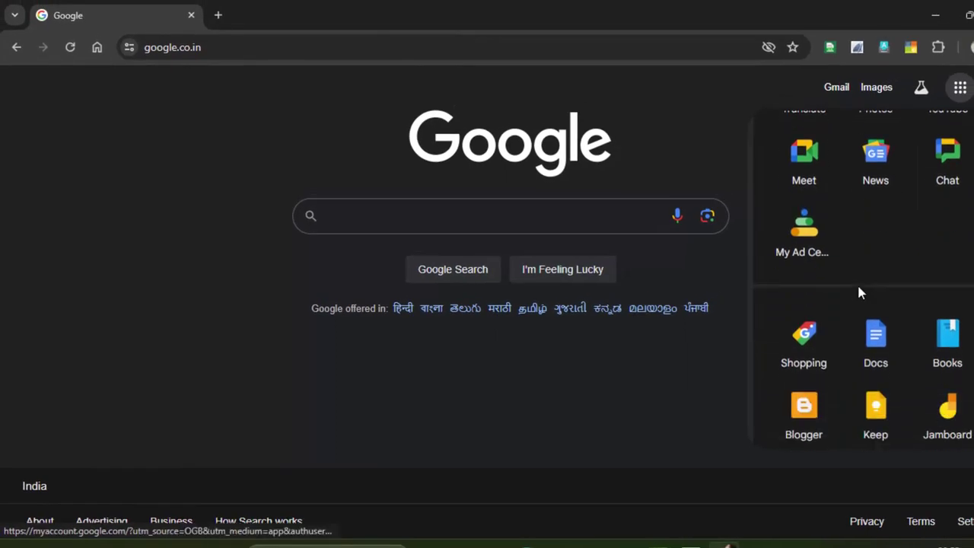
scroll(858, 290, "down", 3)
scroll(859, 291, "down", 2)
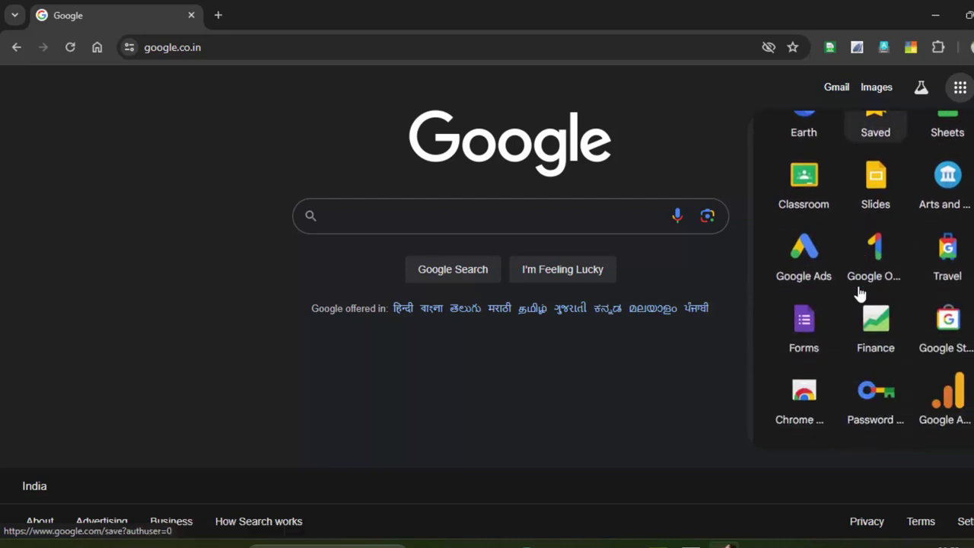
scroll(859, 293, "down", 1)
scroll(859, 296, "down", 1)
scroll(860, 301, "down", 1)
scroll(860, 303, "down", 1)
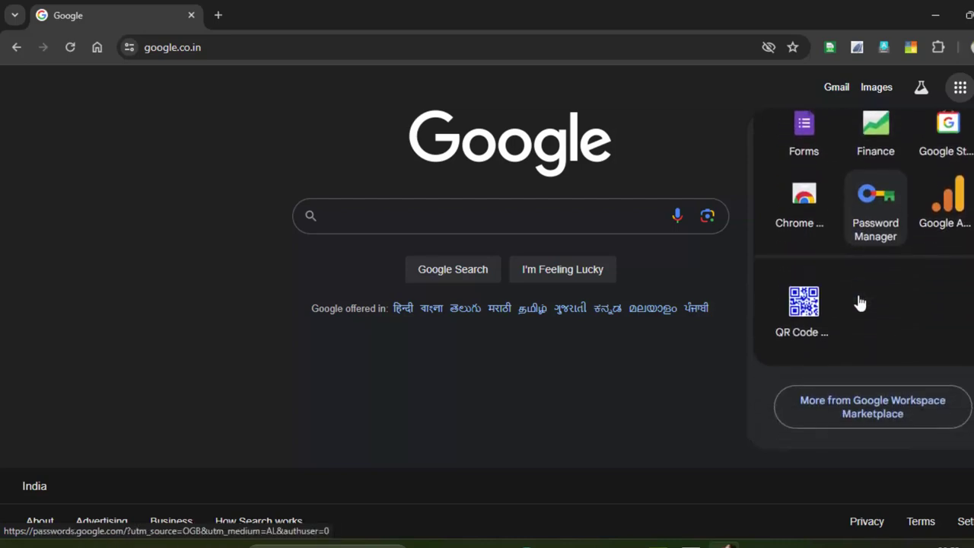
scroll(859, 300, "up", 1)
scroll(863, 298, "up", 3)
scroll(872, 297, "up", 1)
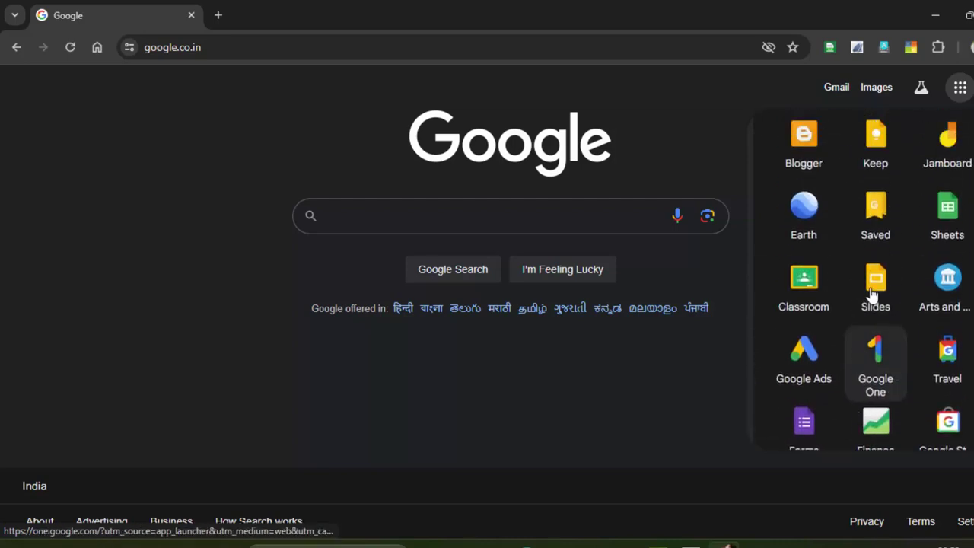
left_click(961, 205)
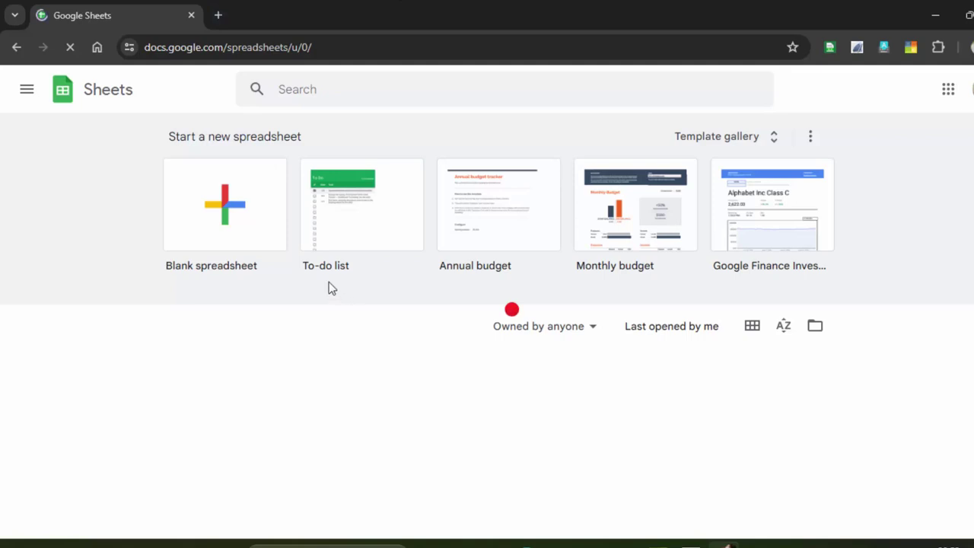
Create a blank spreadsheet, zoom the view to 150%, and select cell B2
left_click(221, 219)
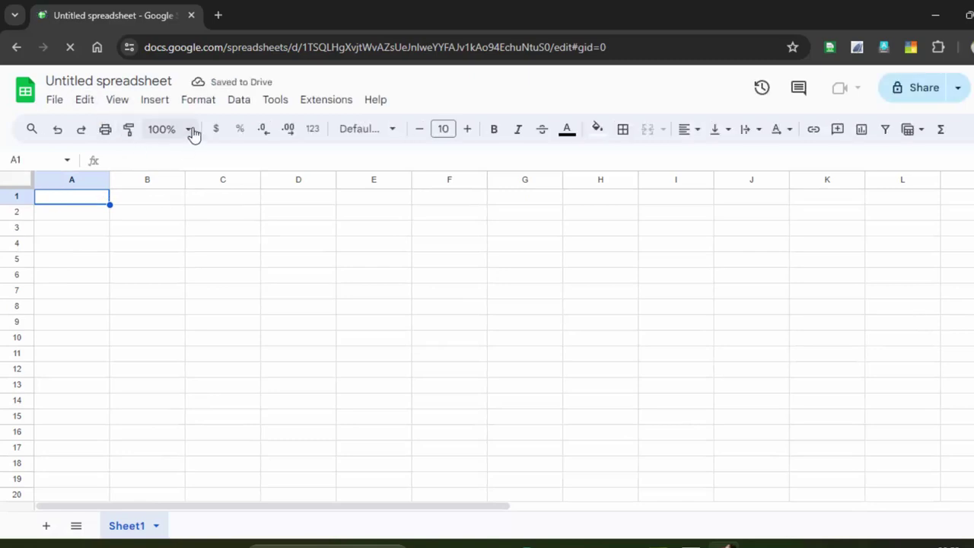
left_click(191, 130)
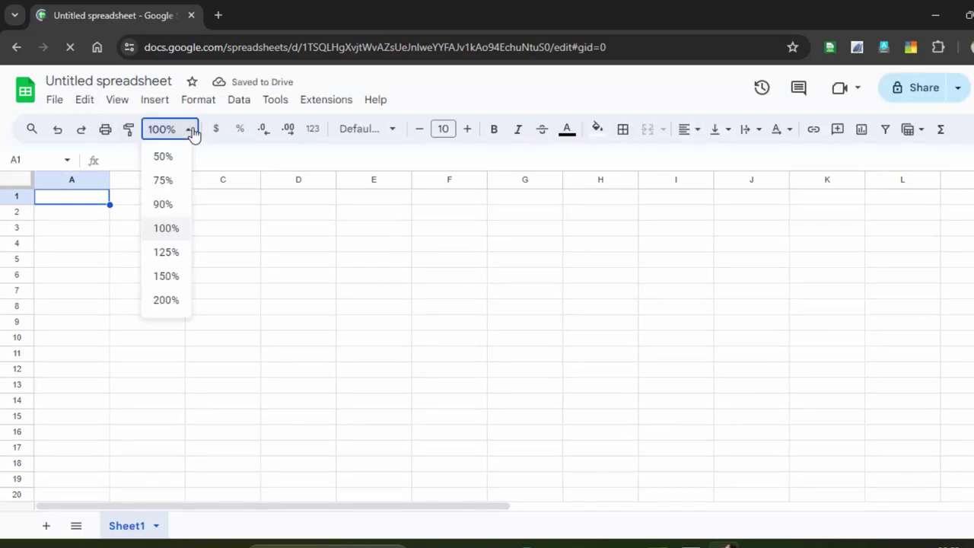
left_click(166, 278)
left_click(233, 232)
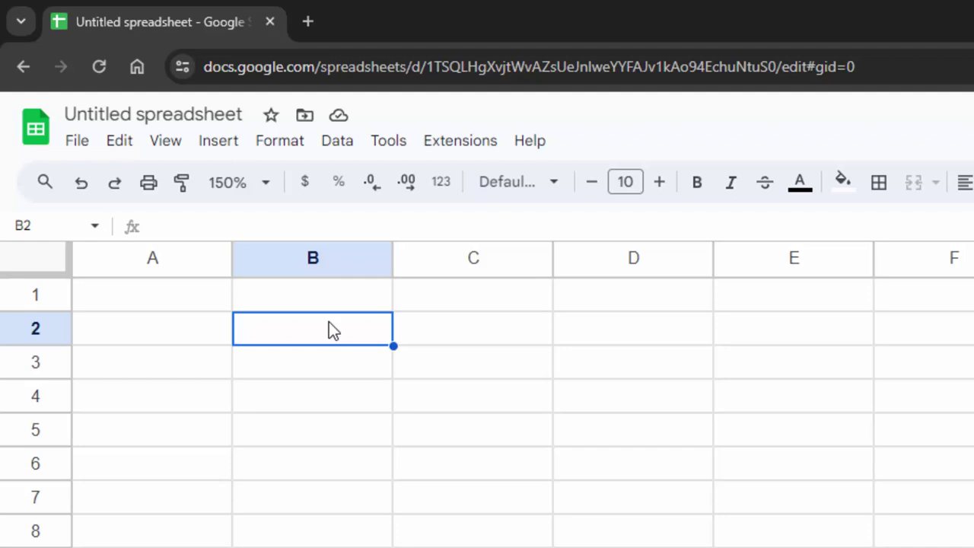
type("=d")
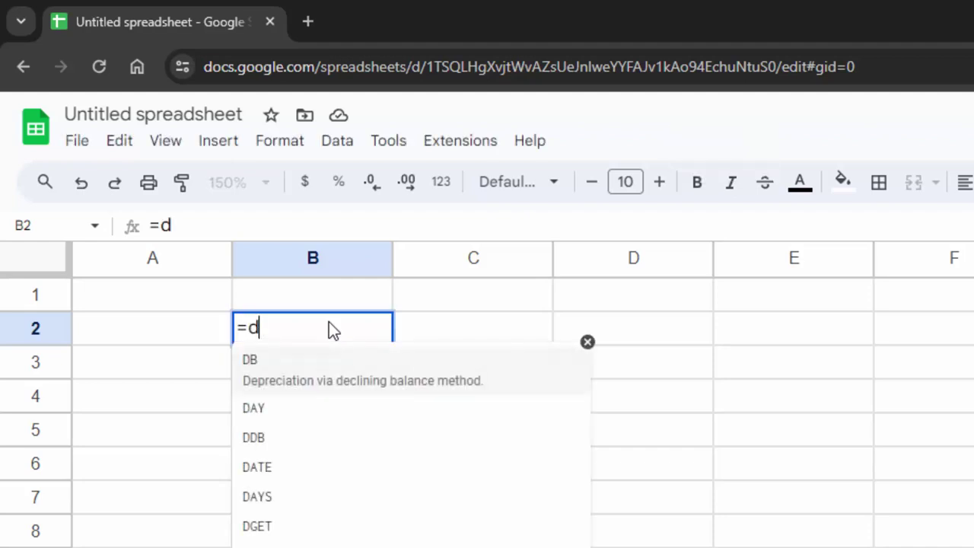
type("o")
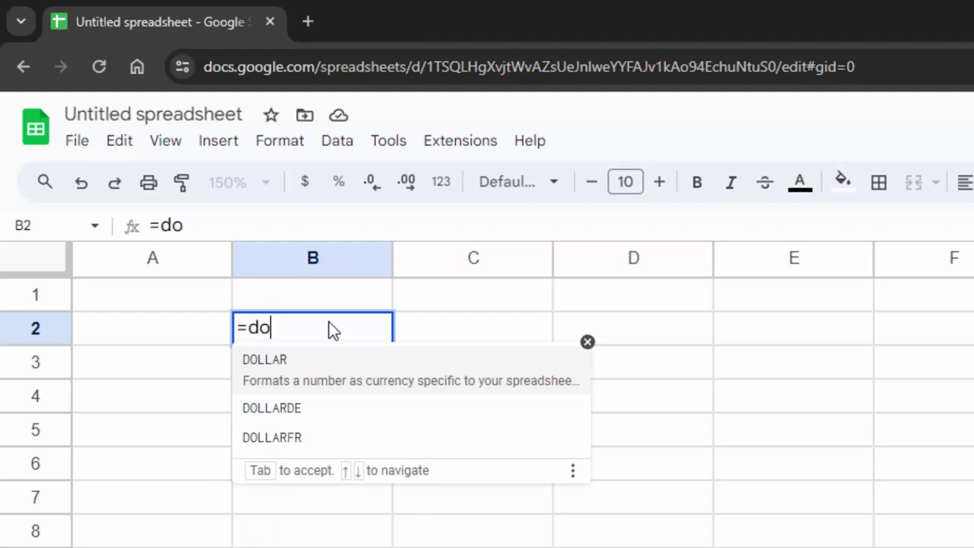
type("u")
key("BackSpace")
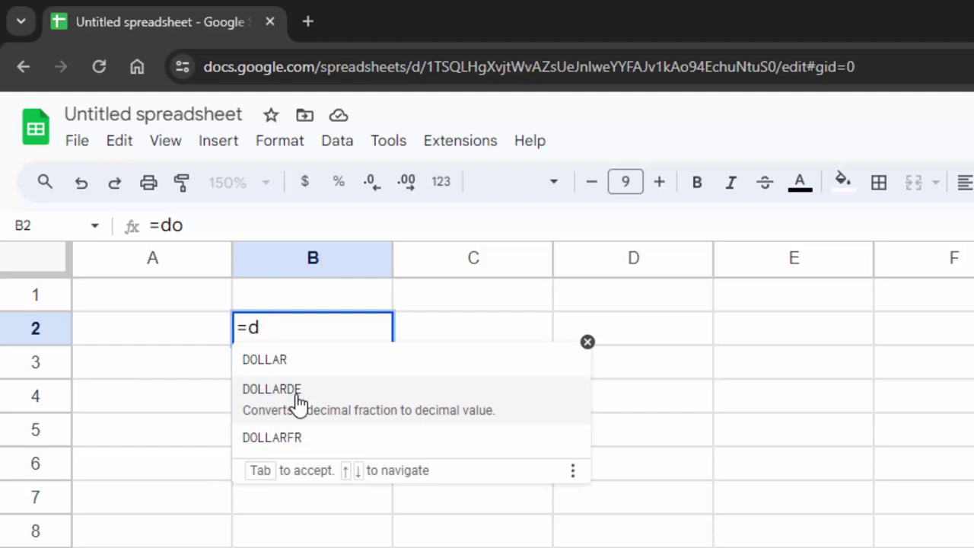
key("BackSpace")
key("BackSpace")
left_click(444, 348)
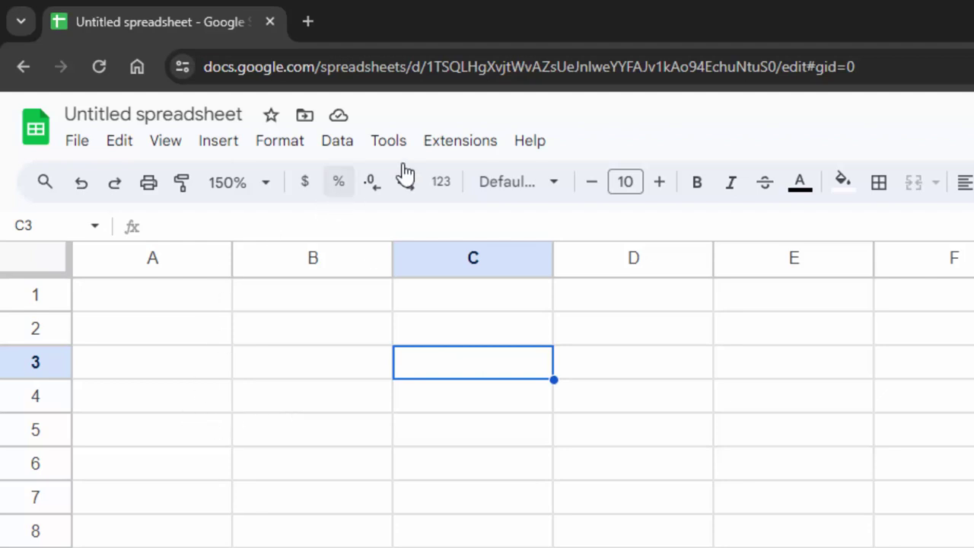
Show the Extensions menu with its Add-ons and Macros submenus
left_click(462, 145)
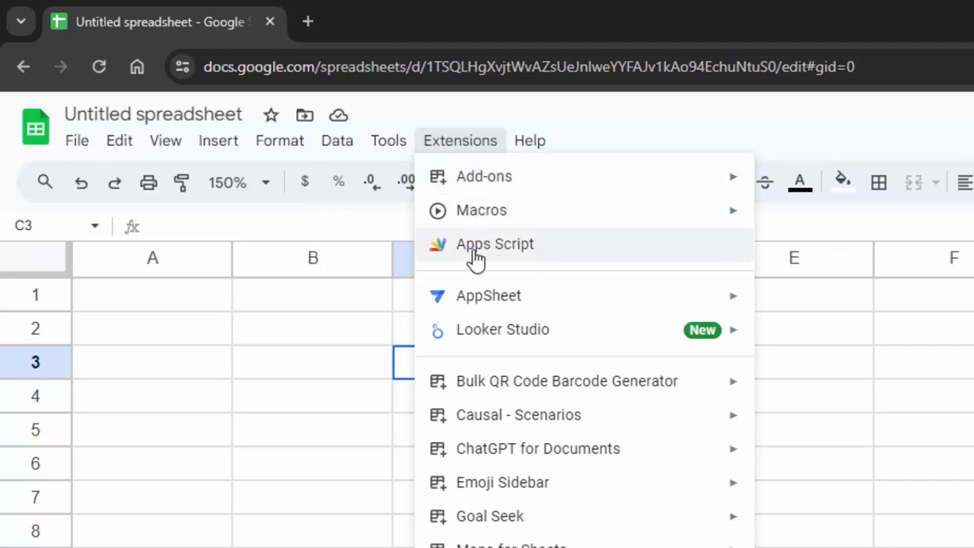
mouse_move(498, 189)
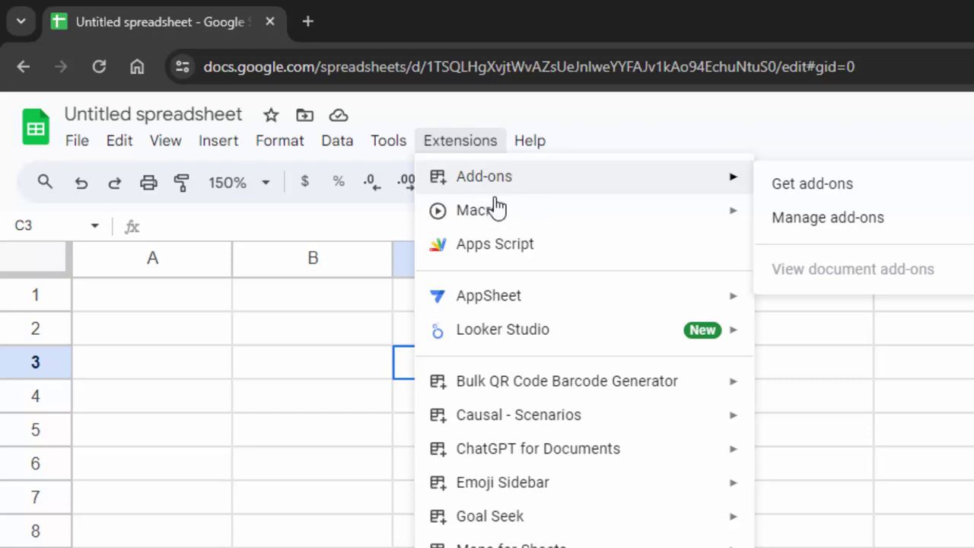
mouse_move(506, 225)
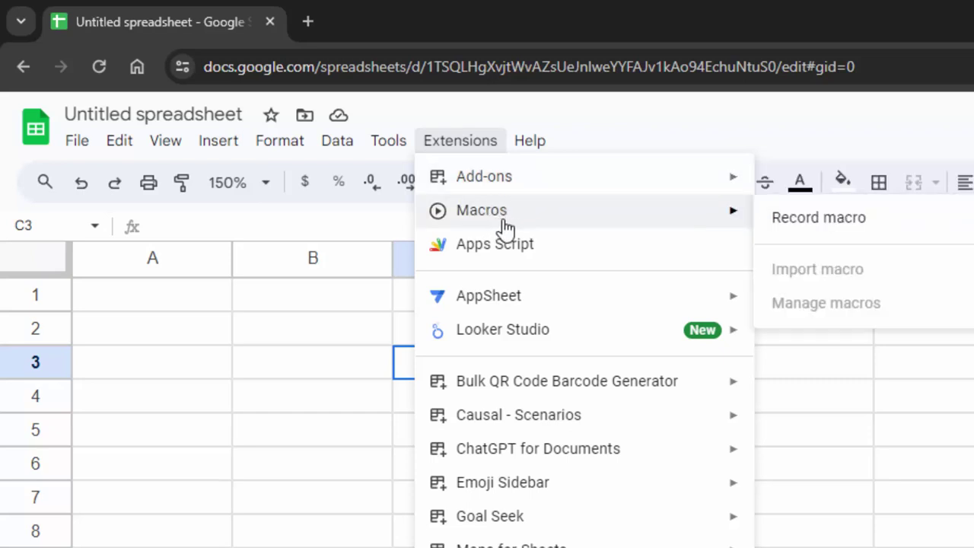
Launch the Apps Script editor and rename the starter function myFunction to Double
left_click(479, 252)
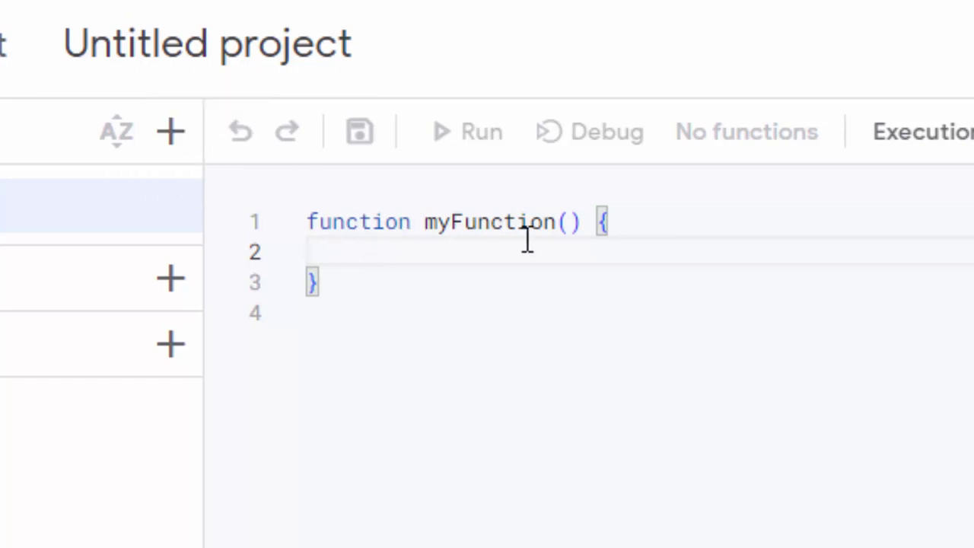
double_click(555, 226)
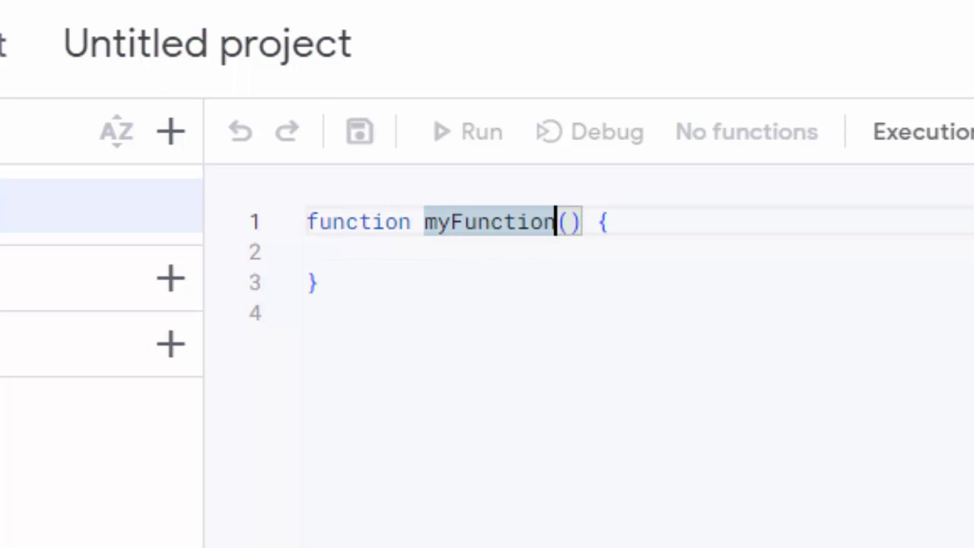
key("BackSpace")
key("BackSpace")
key("BackSpace")
key("BackSpace")
key("BackSpace")
key("BackSpace")
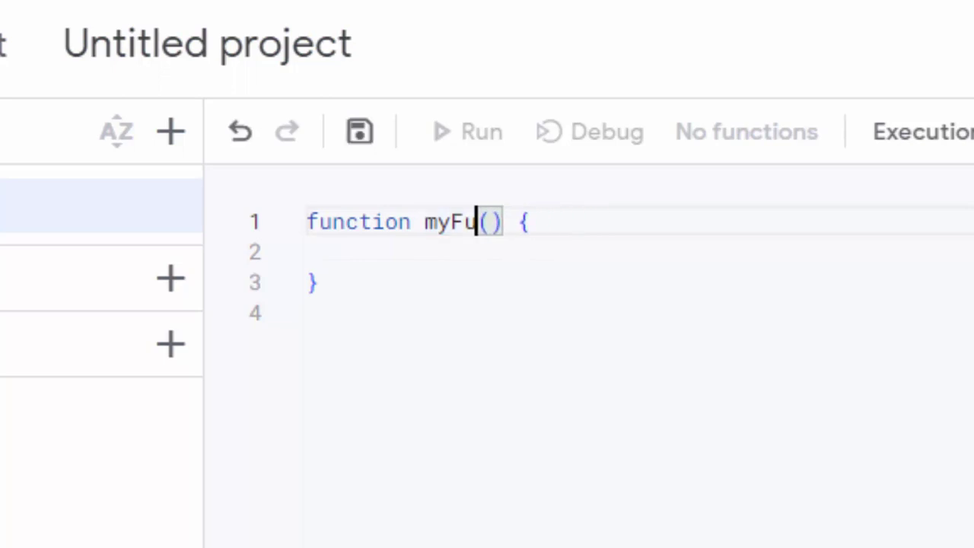
key("BackSpace")
key("BackSpace")
key("BackSpace")
key("BackSpace")
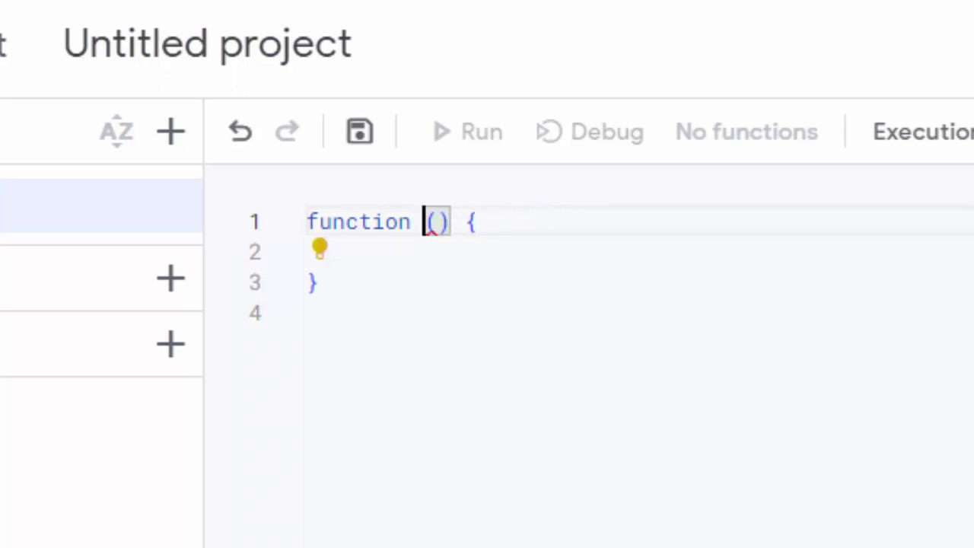
type("Double")
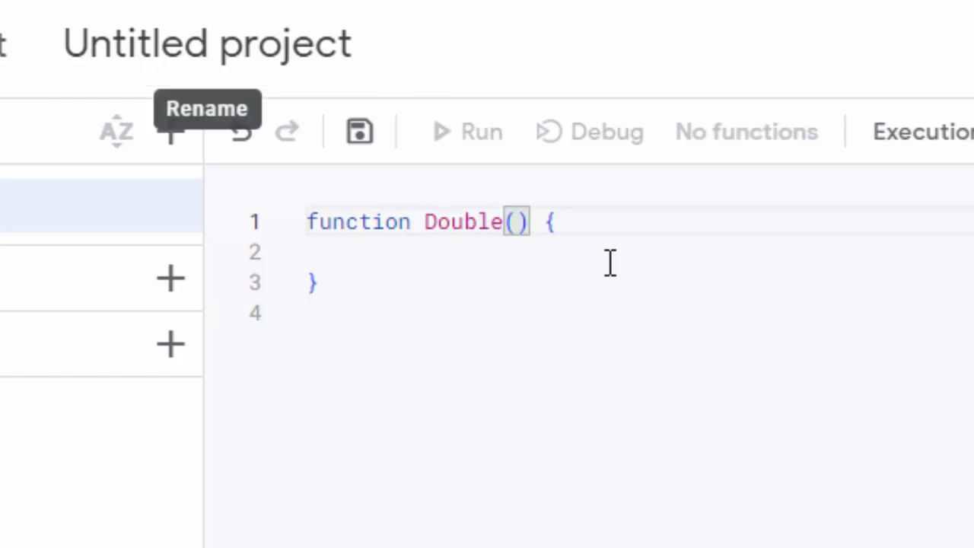
Give Double a number parameter returning number*2, save, and return to the spreadsheet
left_click(515, 221)
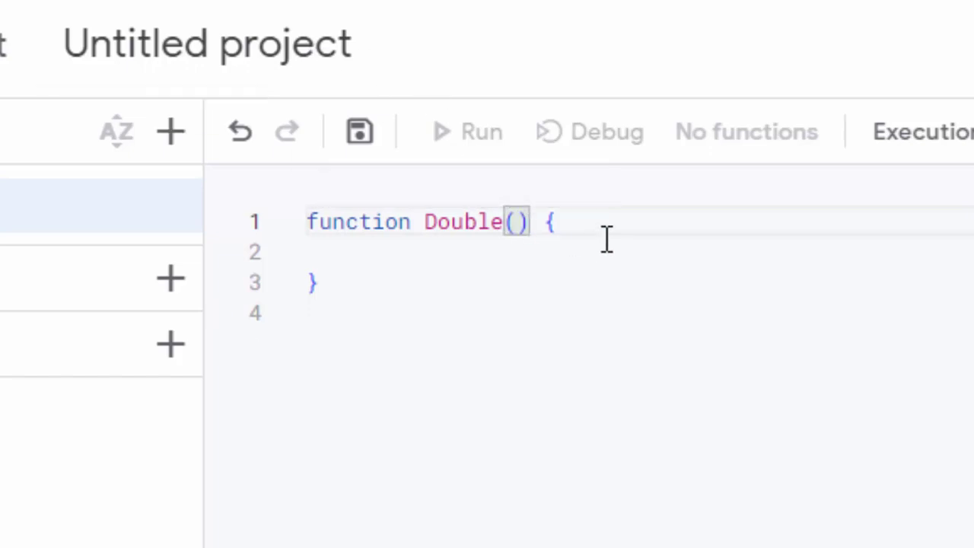
type("numb")
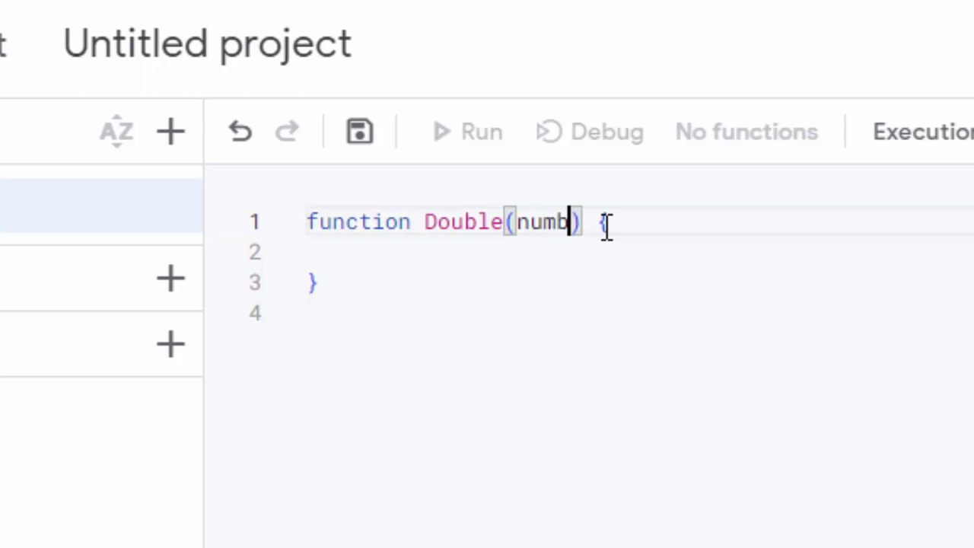
type("er")
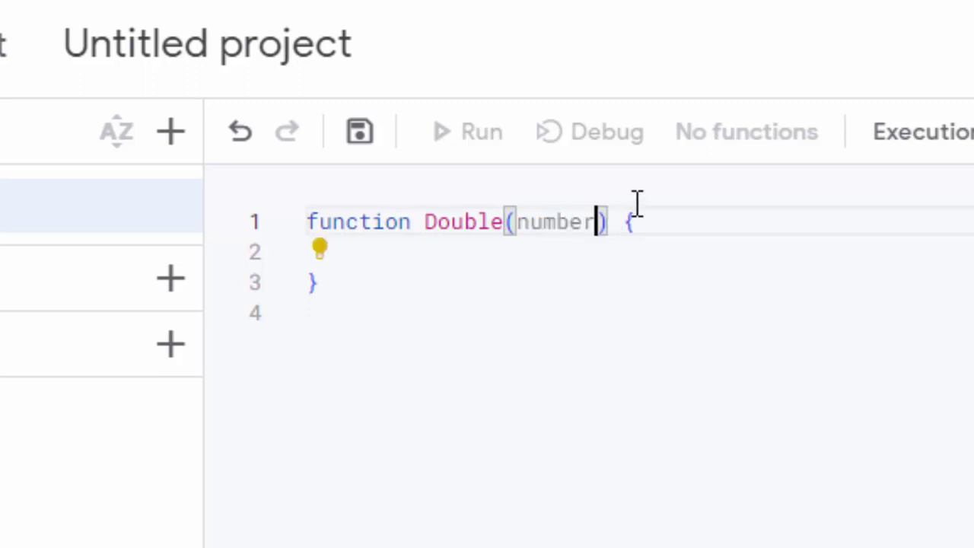
left_click(694, 228)
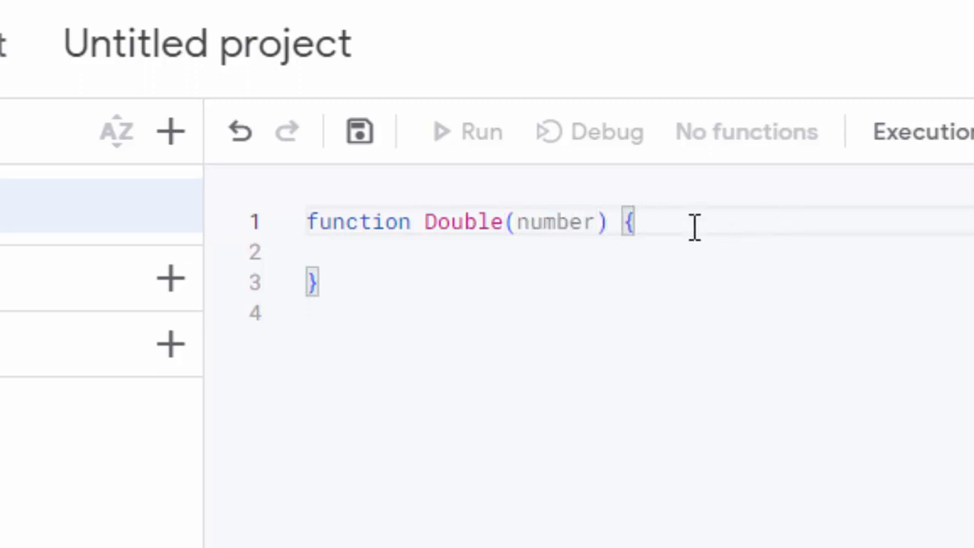
key("Return")
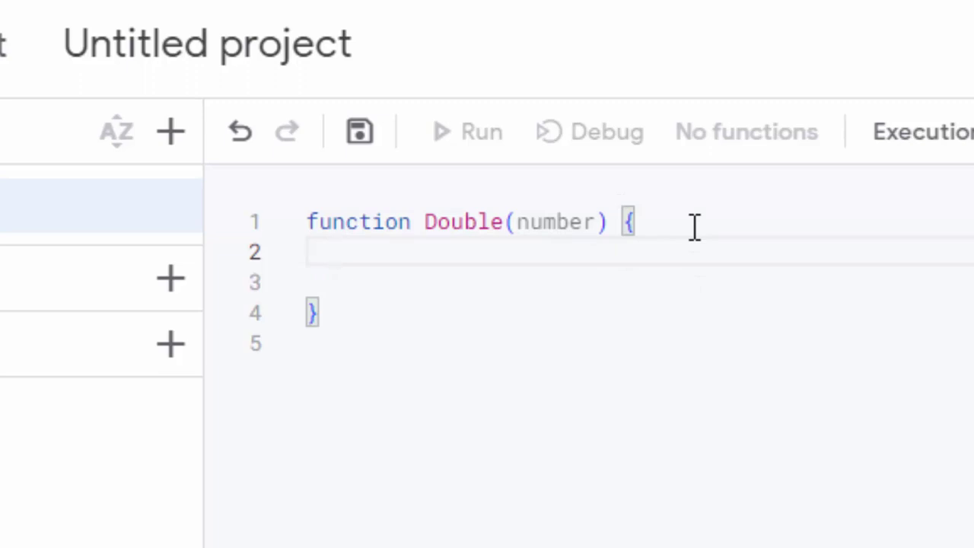
type("ret")
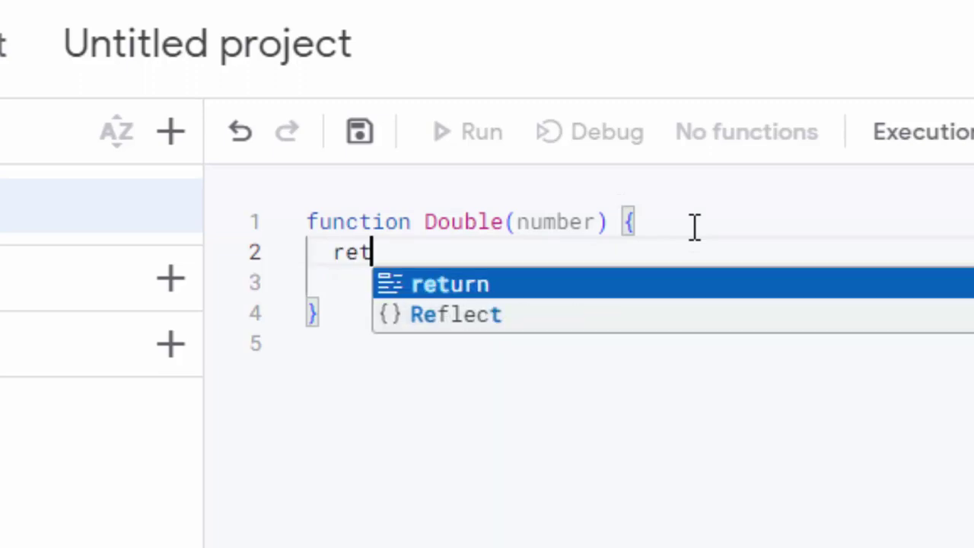
type("urn ")
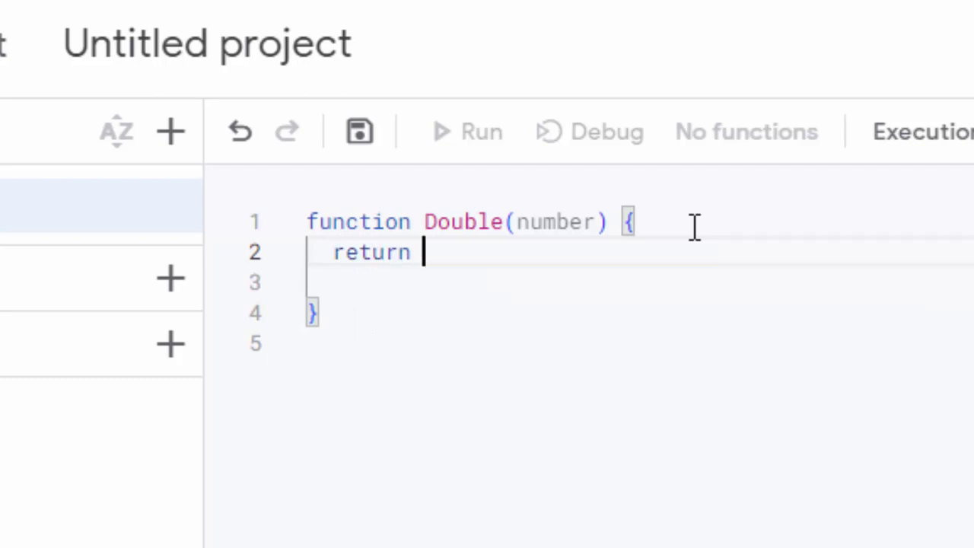
type("numb")
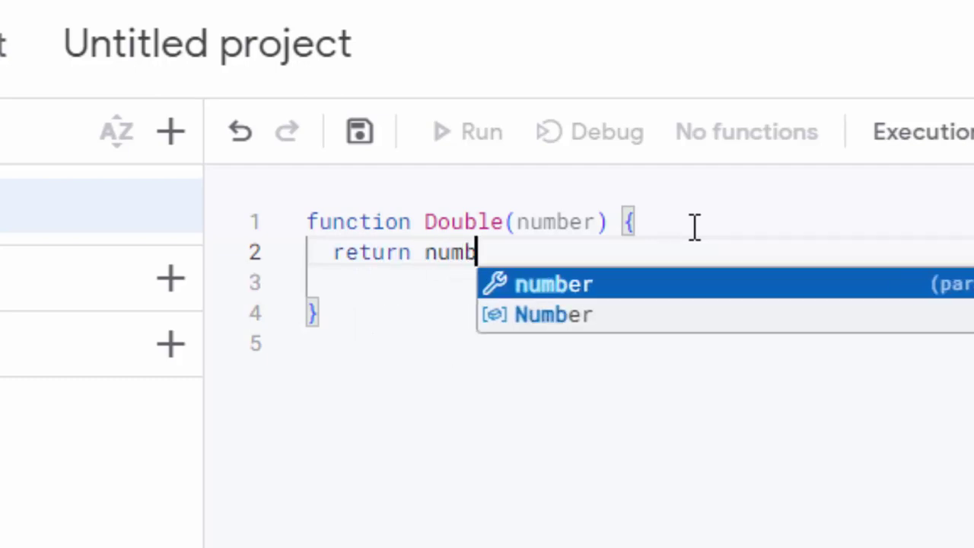
type("er*2")
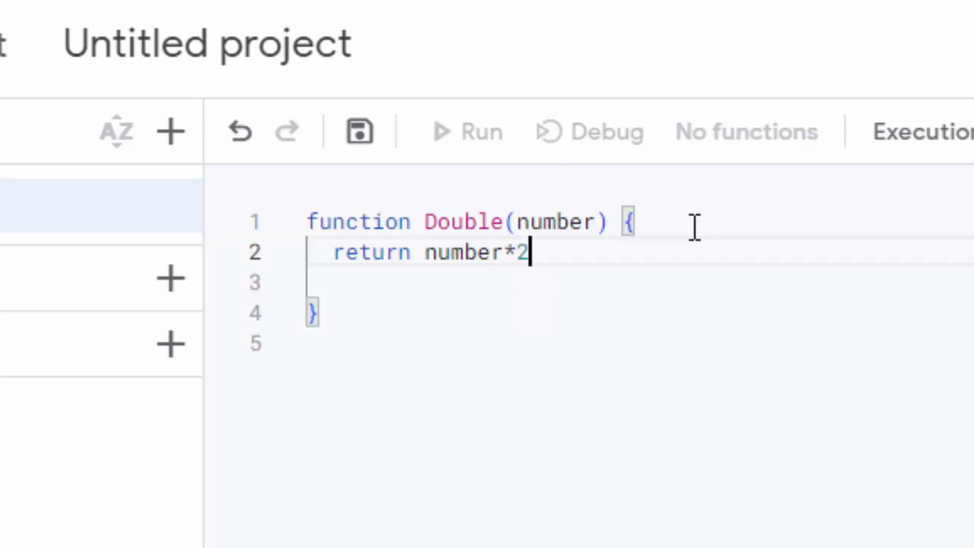
type(";")
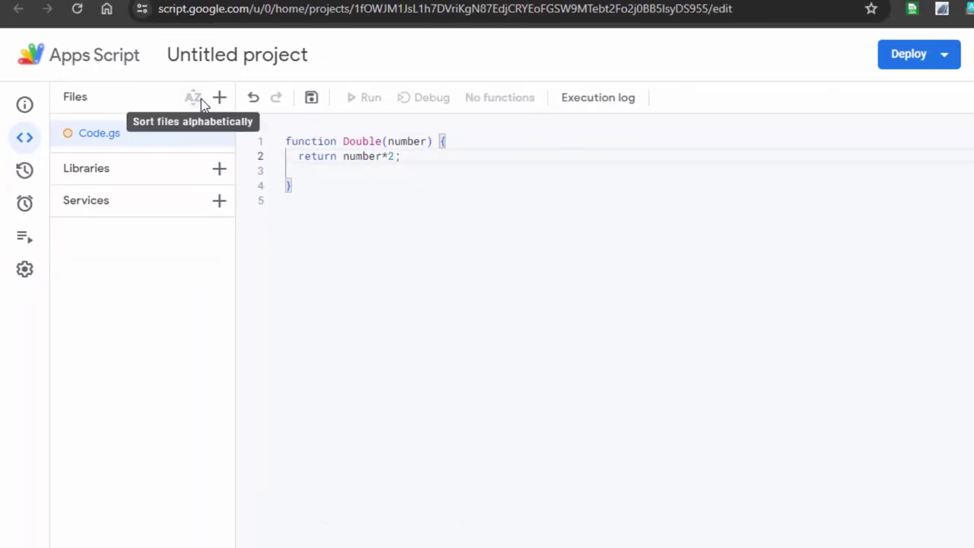
key("ctrl+s")
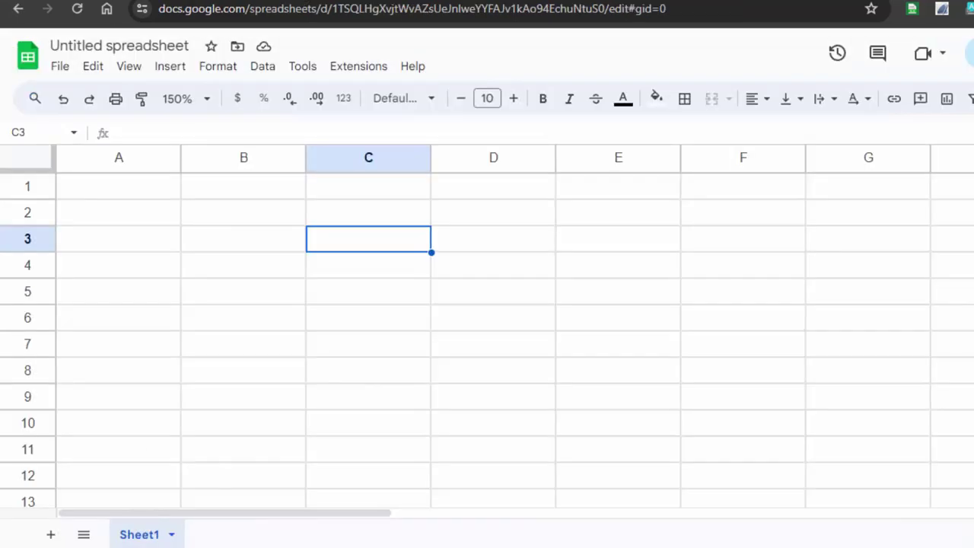
left_click(457, 220)
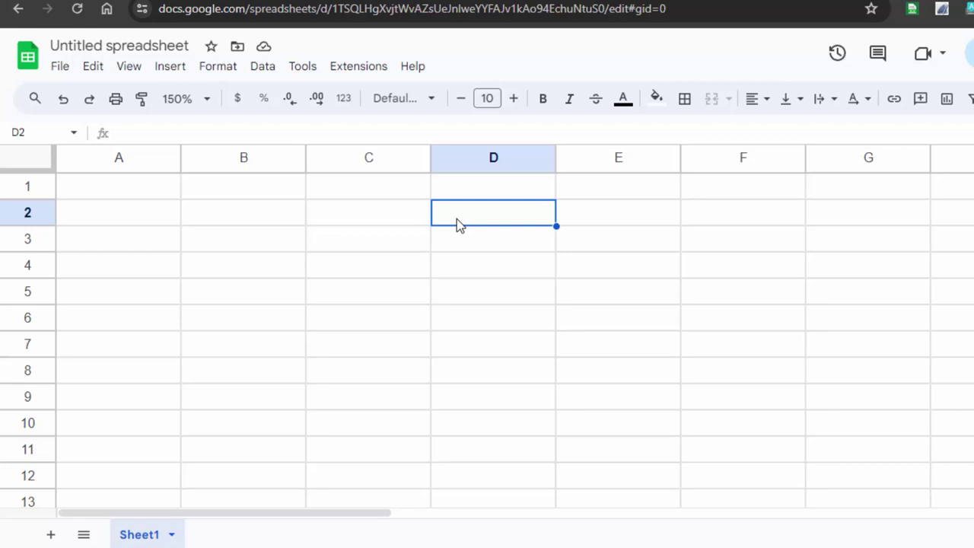
Enter =double(4) in D2 and confirm it shows 8
type("=")
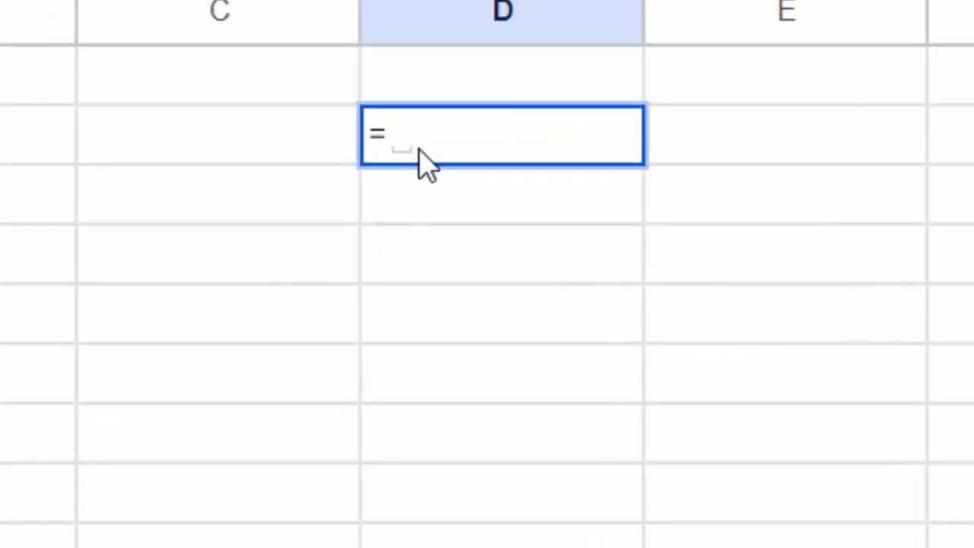
type("do")
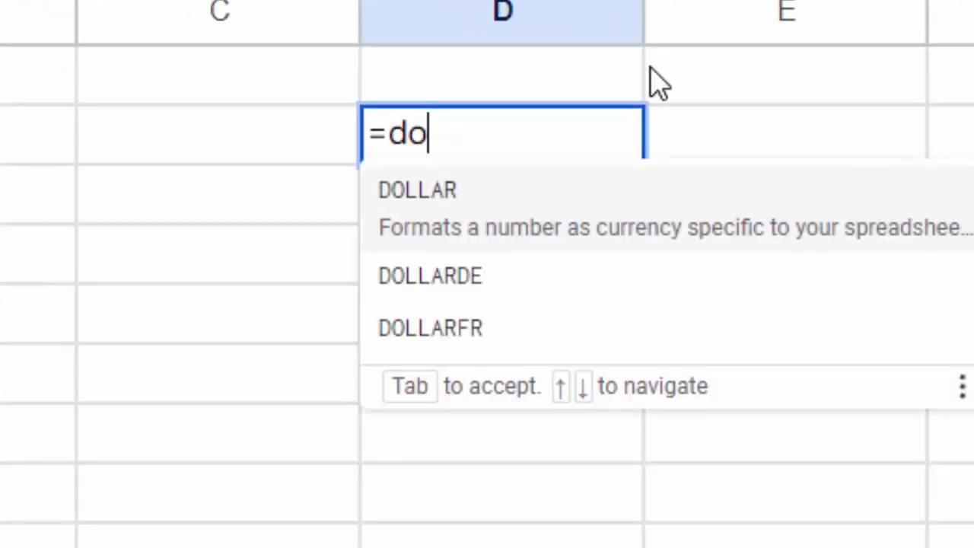
type("ub")
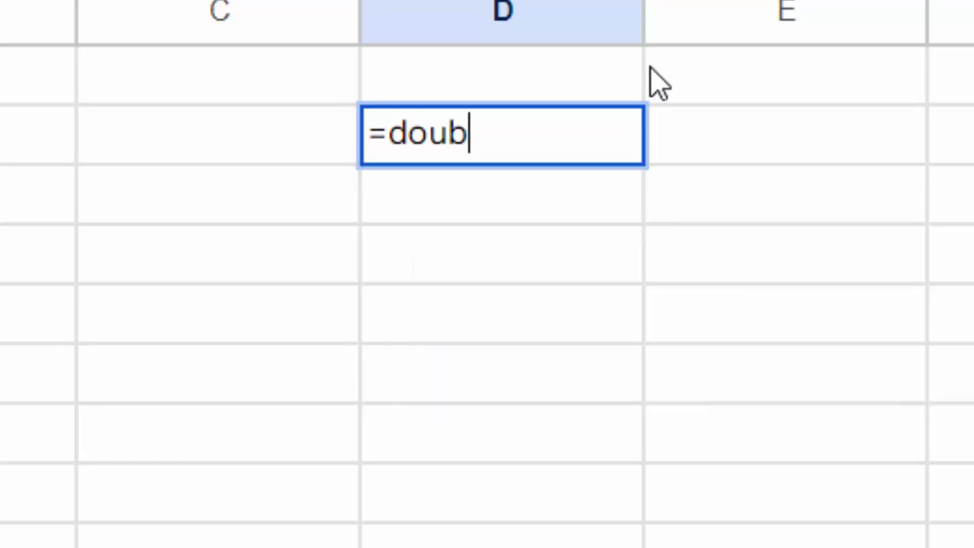
type("le(")
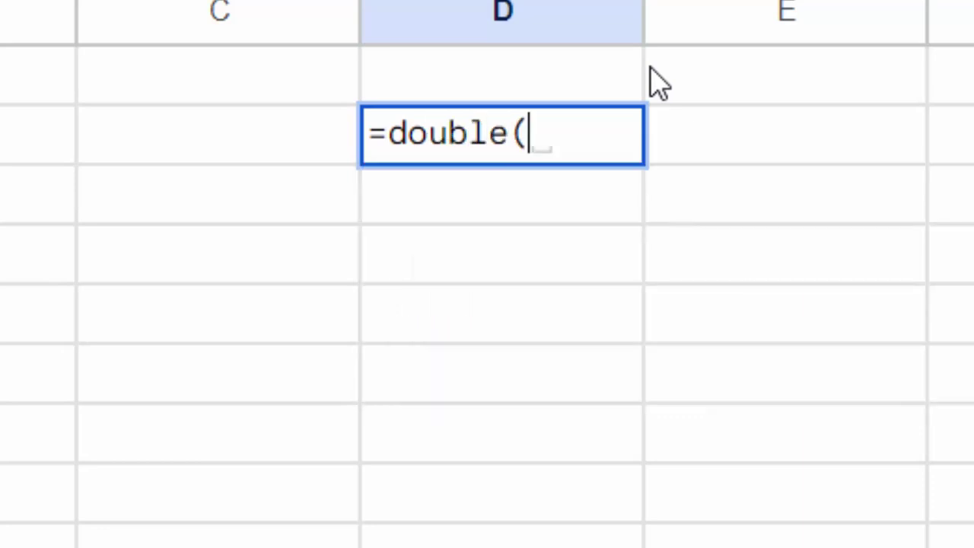
type("4)")
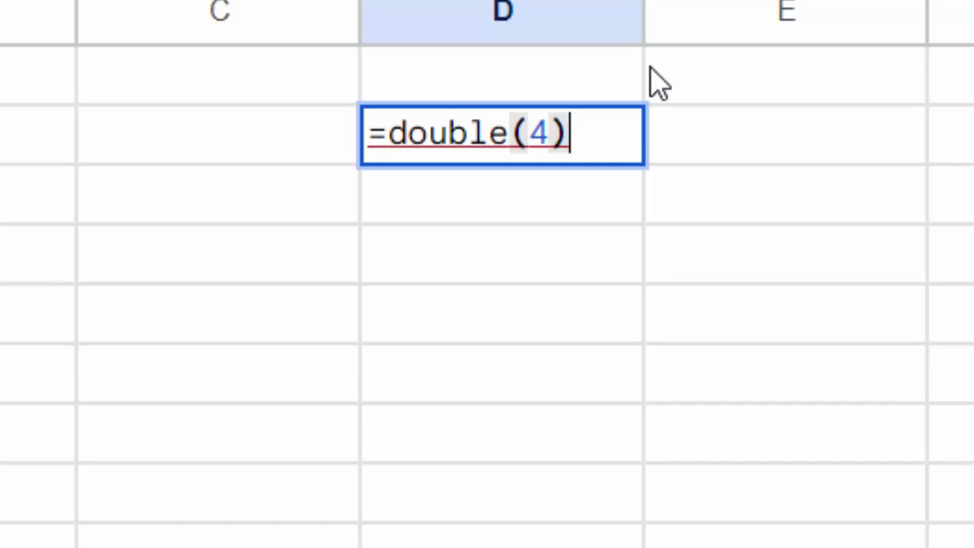
key("Return")
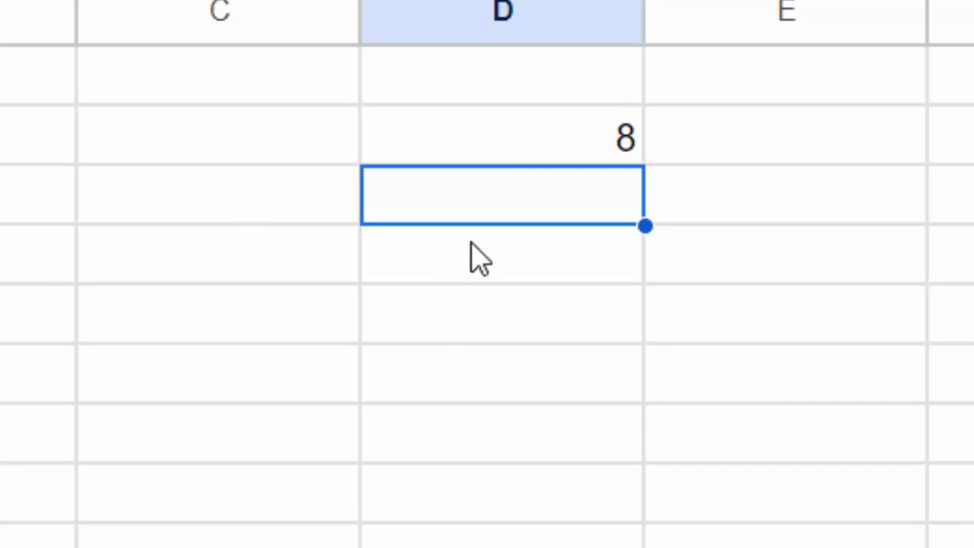
left_click(558, 156)
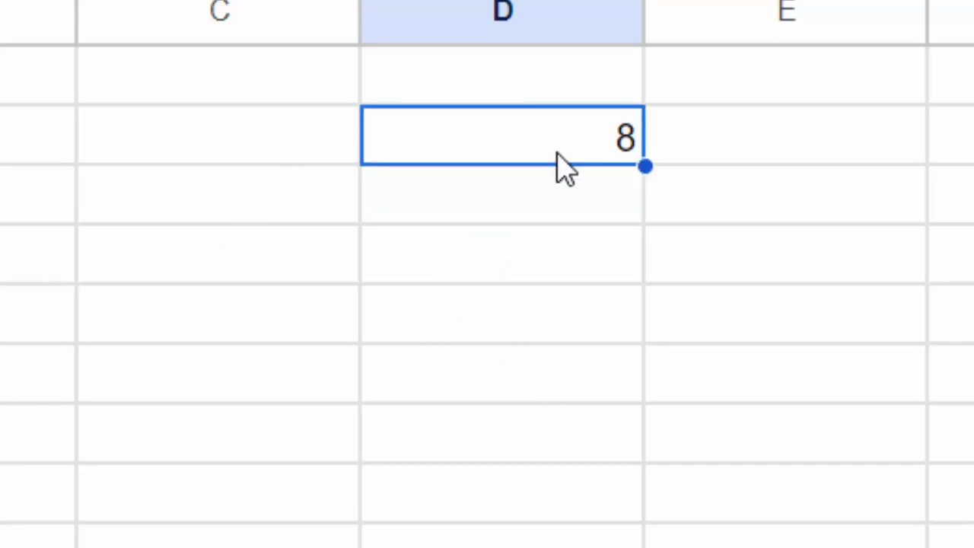
left_click(434, 236)
Try =triple(3) in D4, read the unknown-function #NAME? error, and clear the cell
type("=")
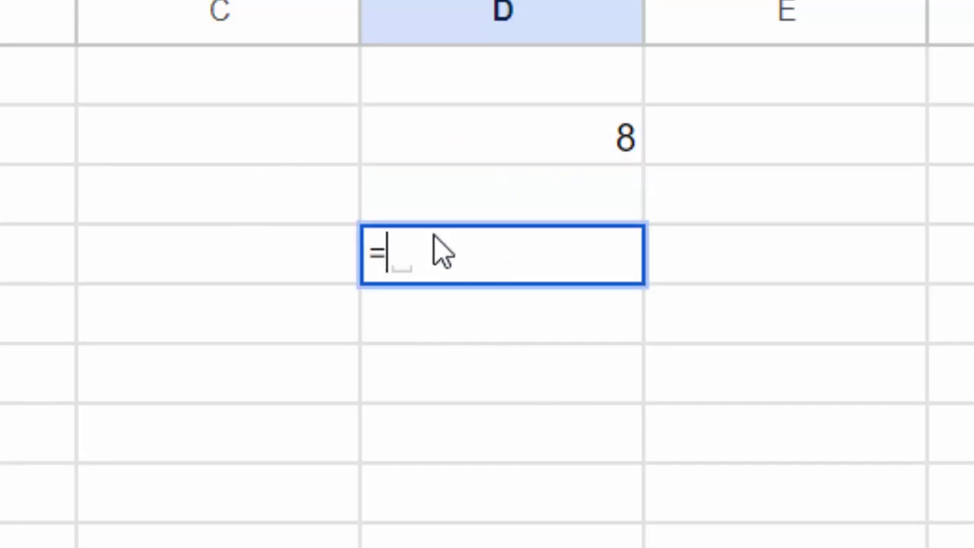
type("t")
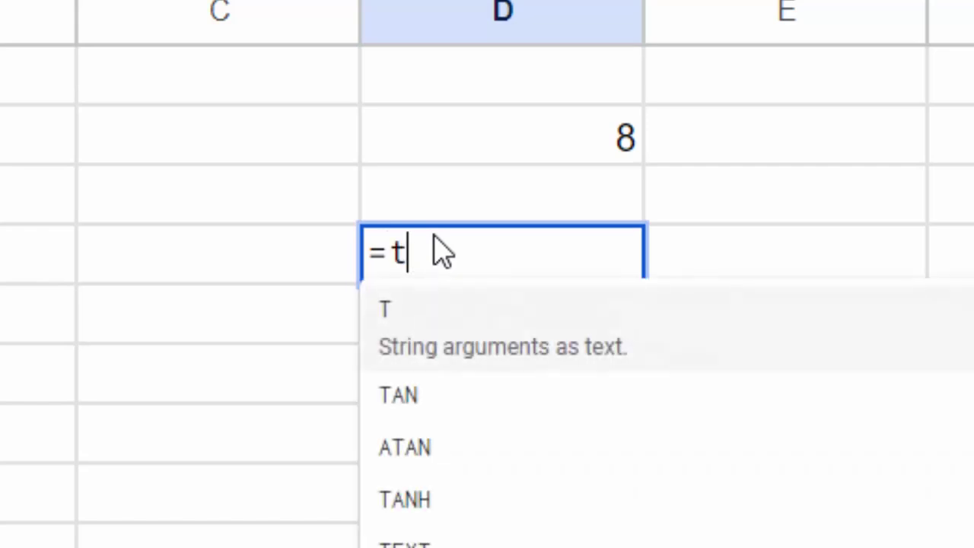
type("r[p")
key("BackSpace")
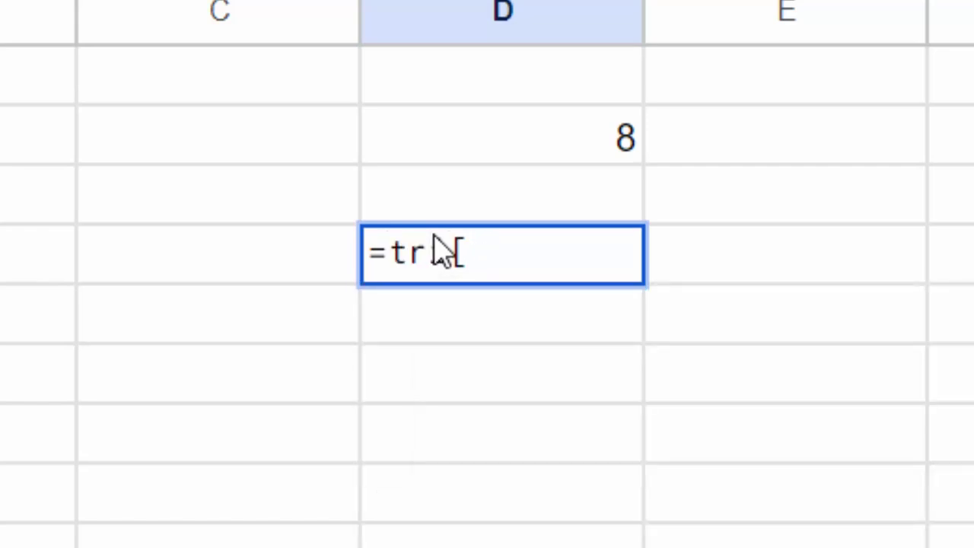
key("BackSpace")
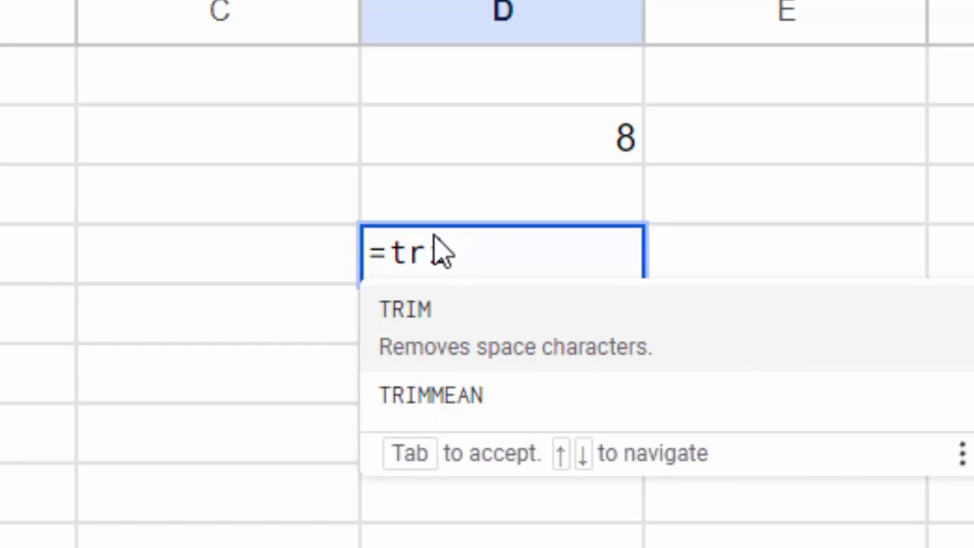
type("iple(")
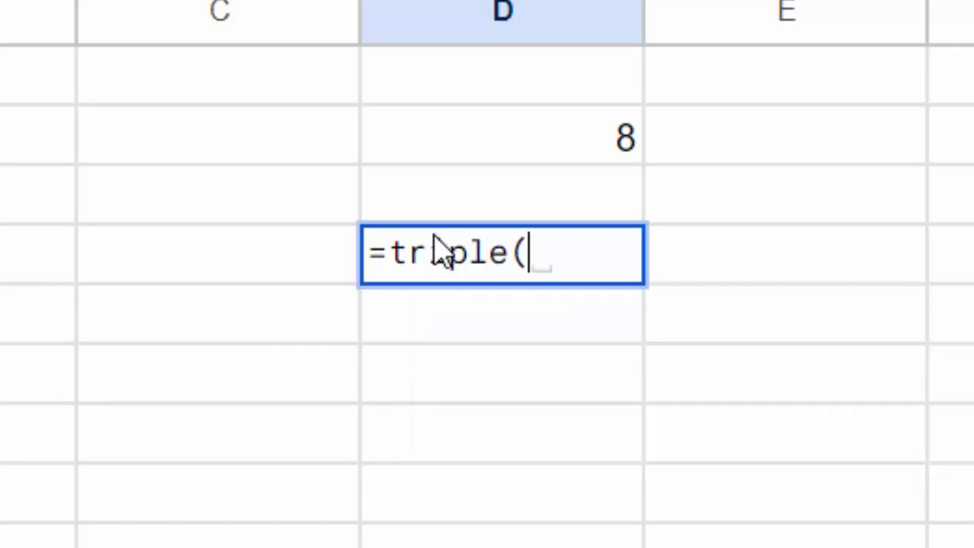
type("3)")
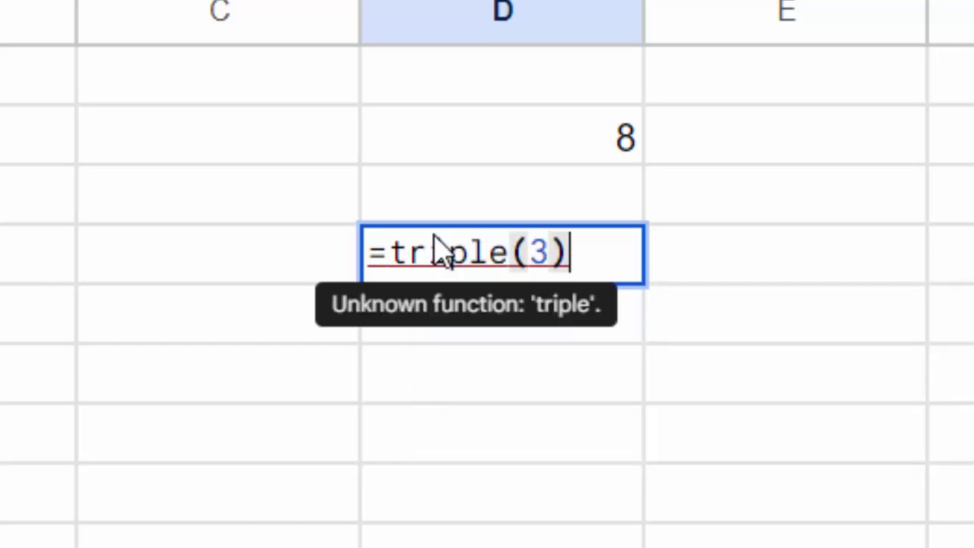
key("Return")
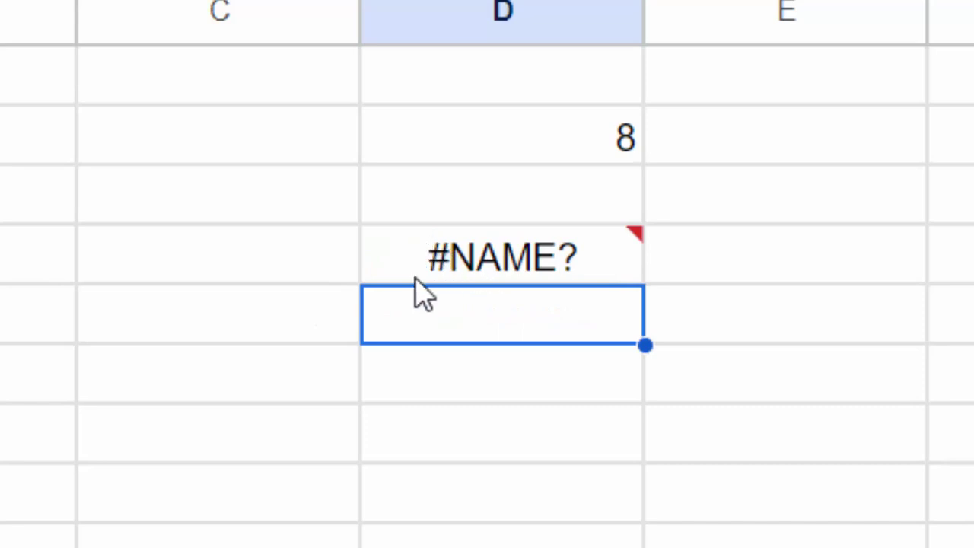
left_click(554, 255)
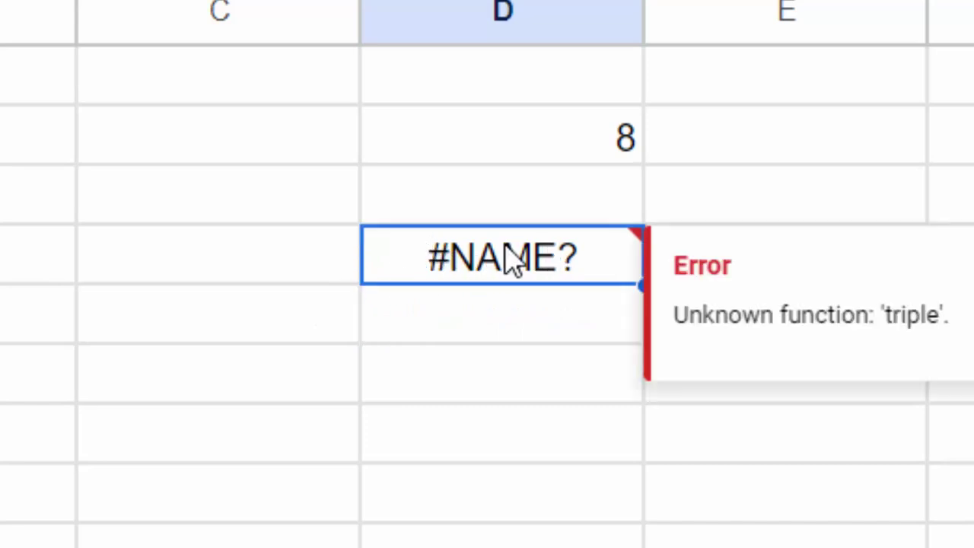
key("Delete")
key("Left")
key("Left")
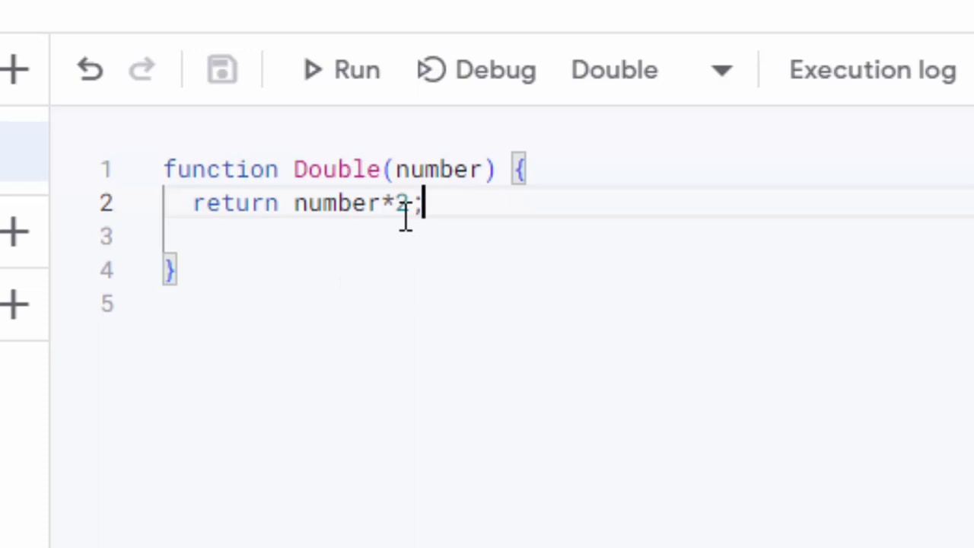
Rename the Double function to triple
left_click(381, 169)
key("BackSpace")
key("BackSpace")
key("BackSpace")
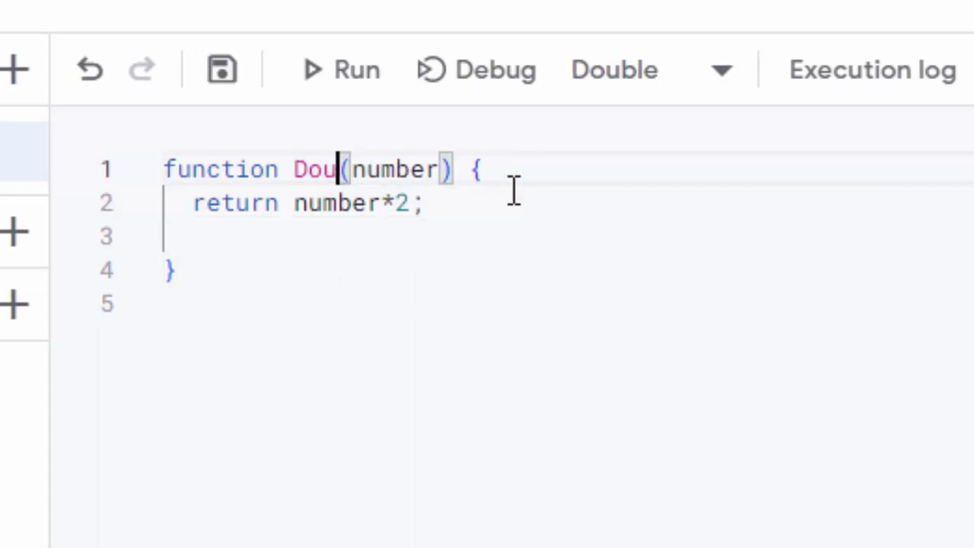
key("BackSpace")
key("BackSpace")
key("BackSpace")
type("tr")
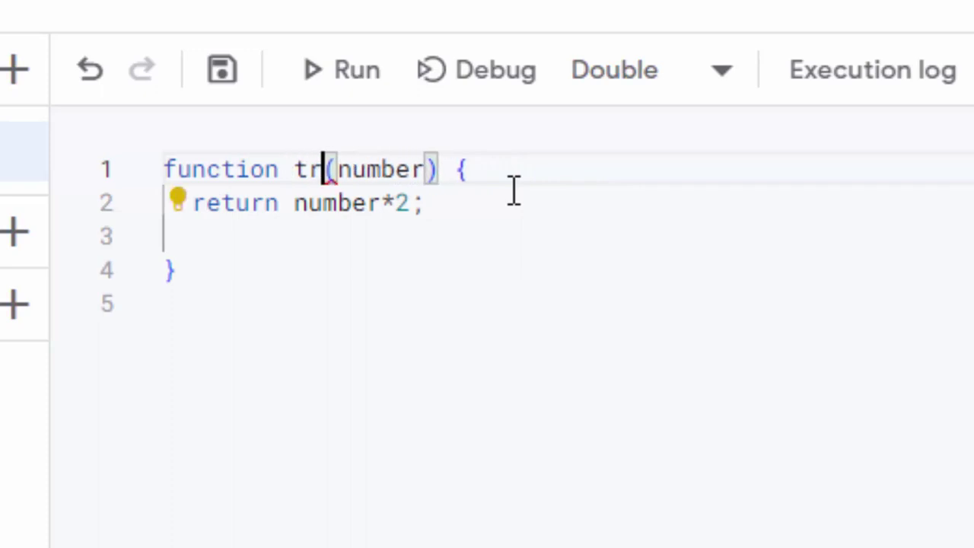
type("iple")
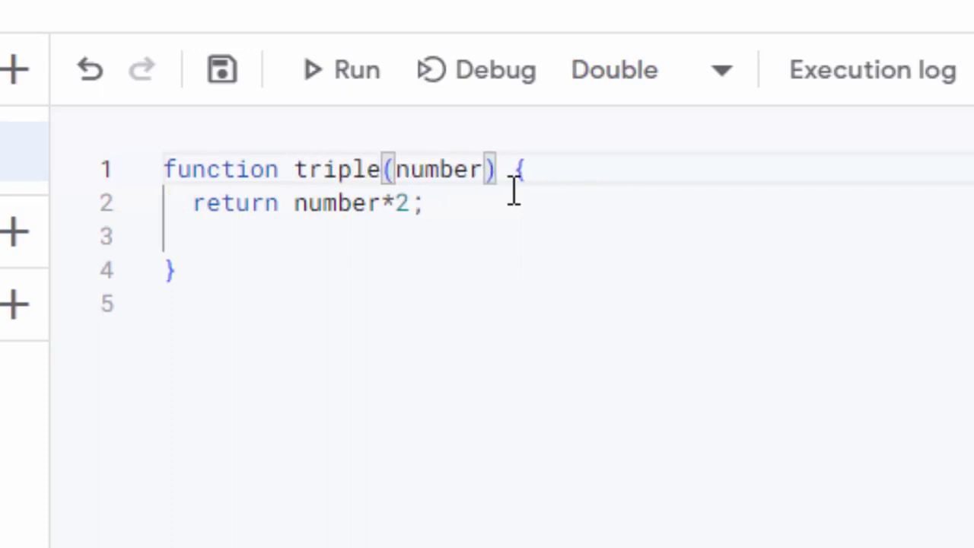
Change the multiplier to number*3, save the project, and return to the spreadsheet
left_click(408, 203)
key("BackSpace")
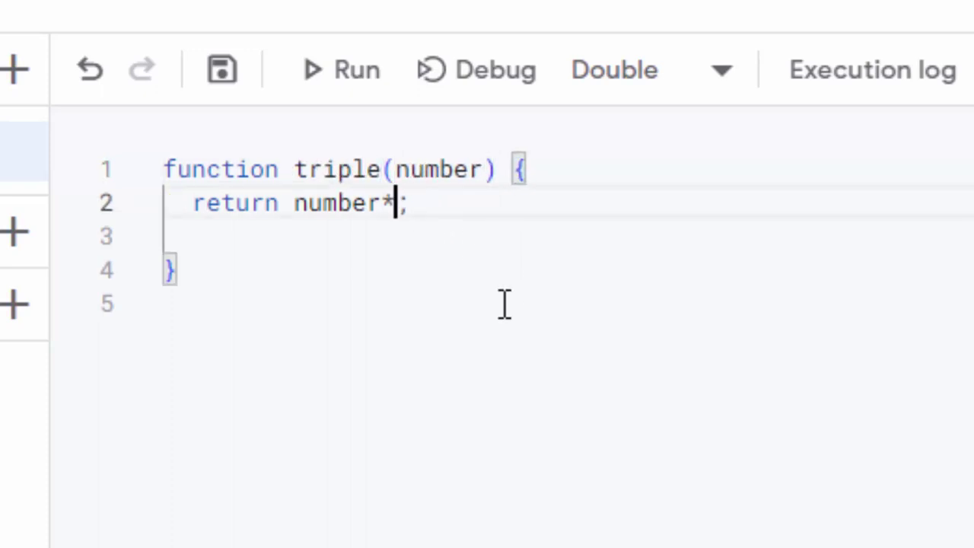
type("3")
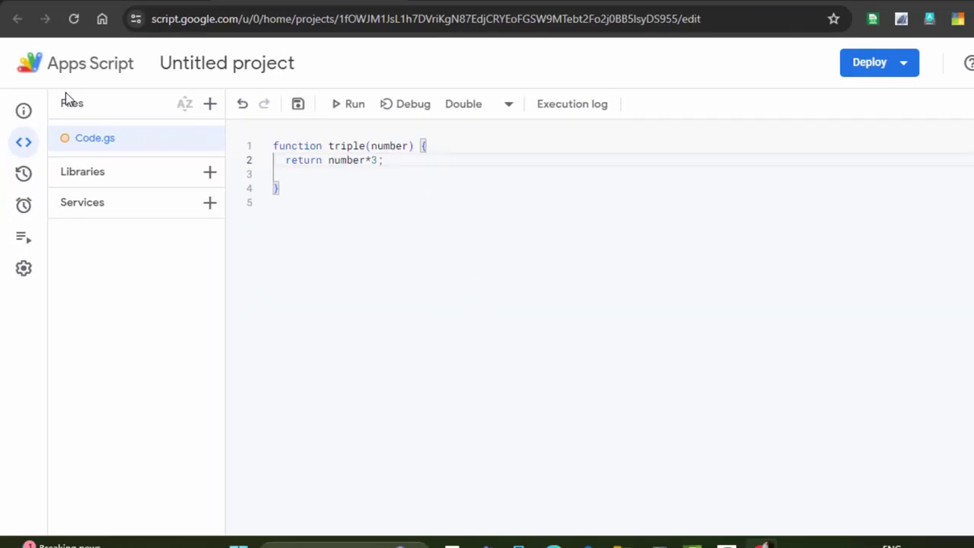
key("ctrl+s")
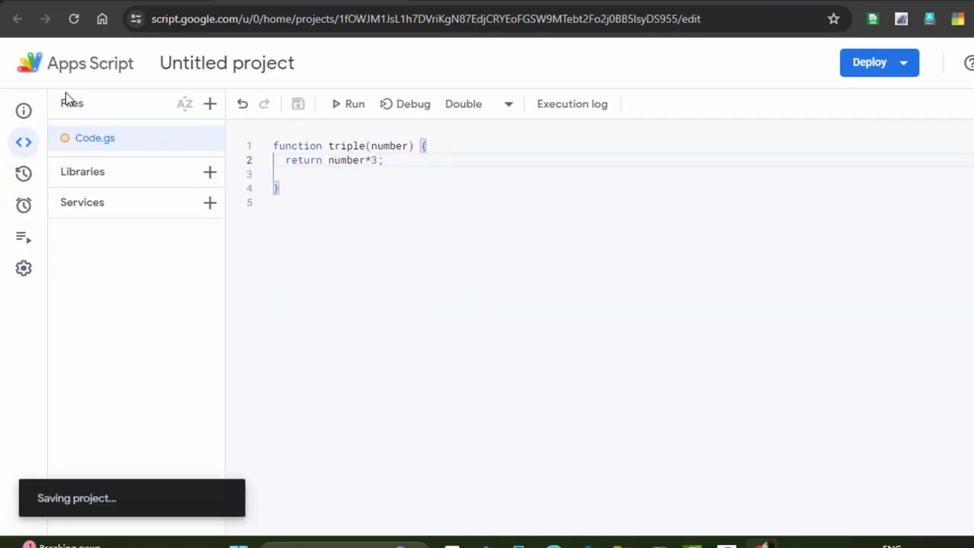
key("ctrl+Tab")
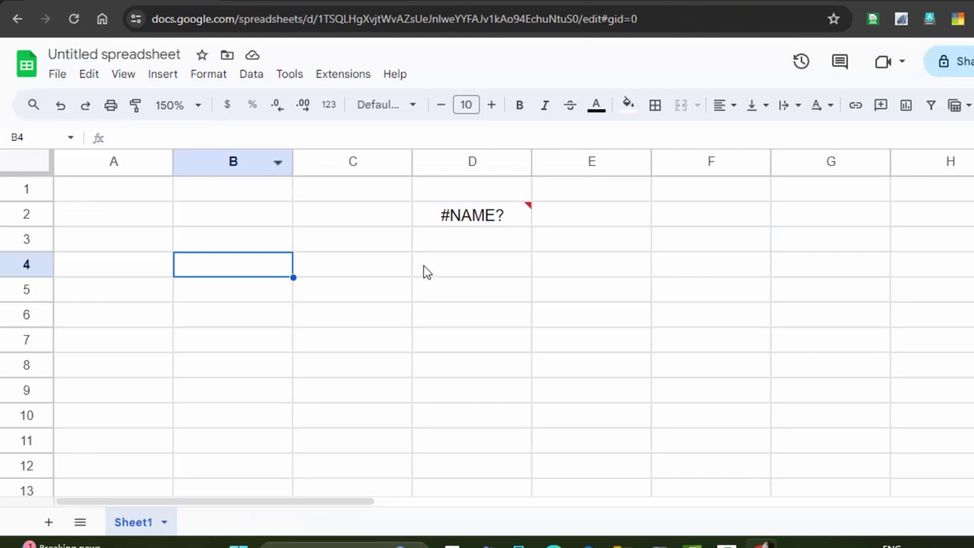
Enter =triple(2) in D4 and check it shows 6
left_click(426, 272)
type("=tr")
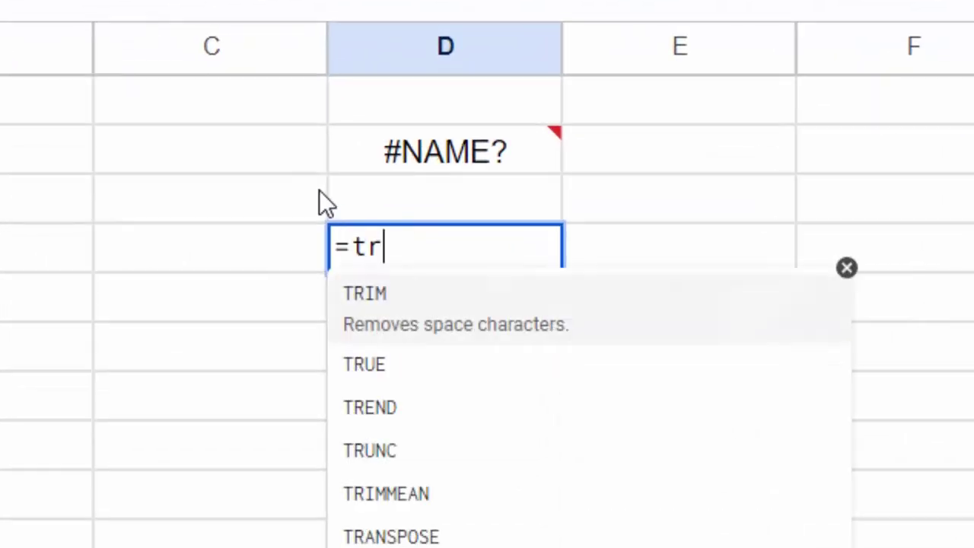
type("iple")
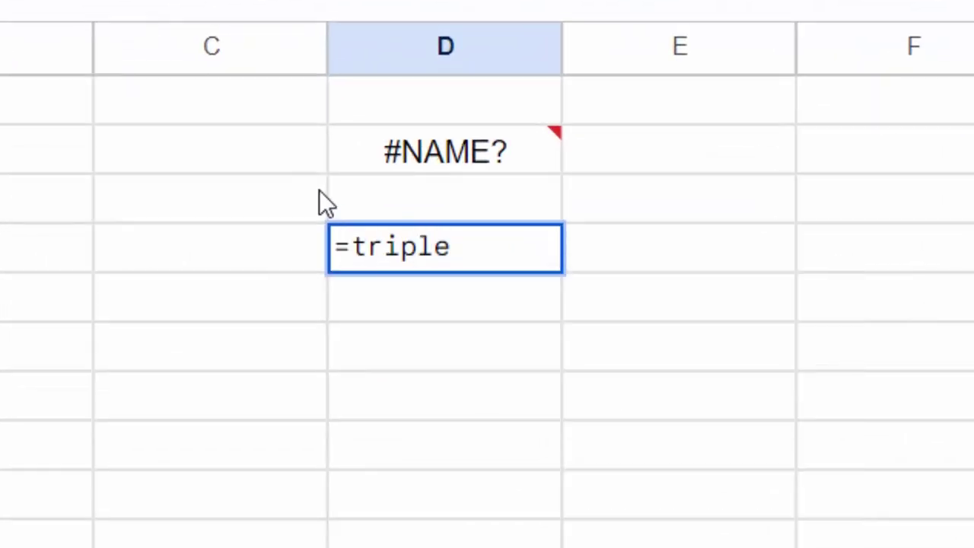
type("(2")
type(")")
key("Return")
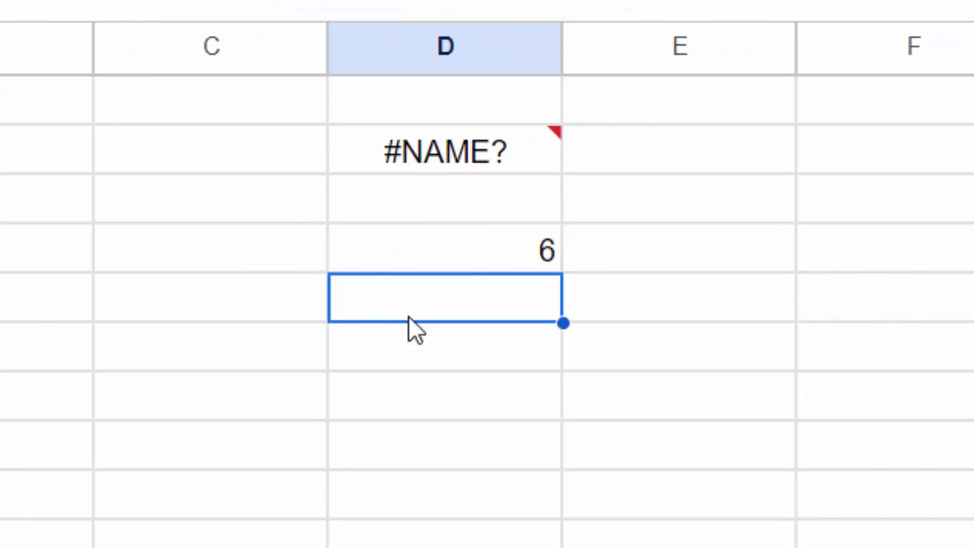
left_click(506, 231)
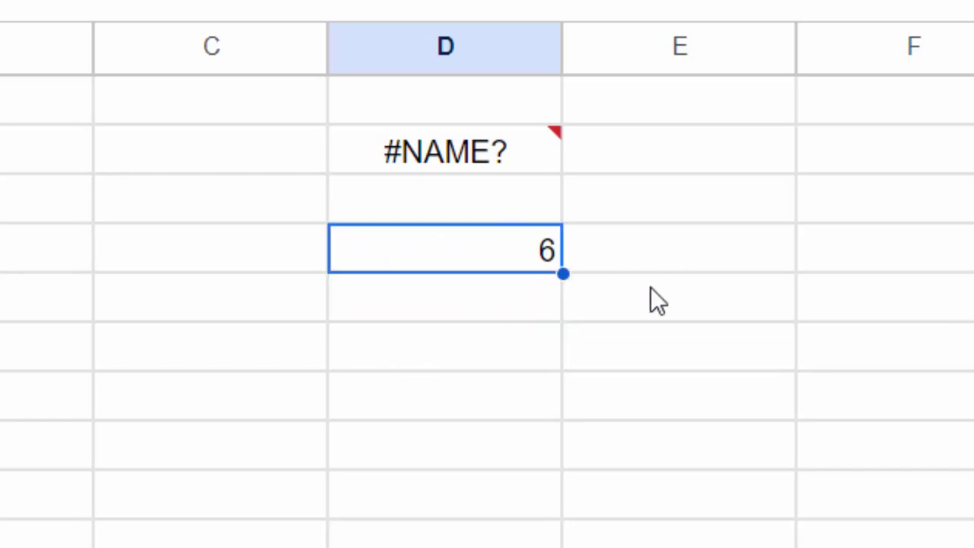
Enter =triple(6) in D6 and check it shows 18
left_click(520, 342)
type("=")
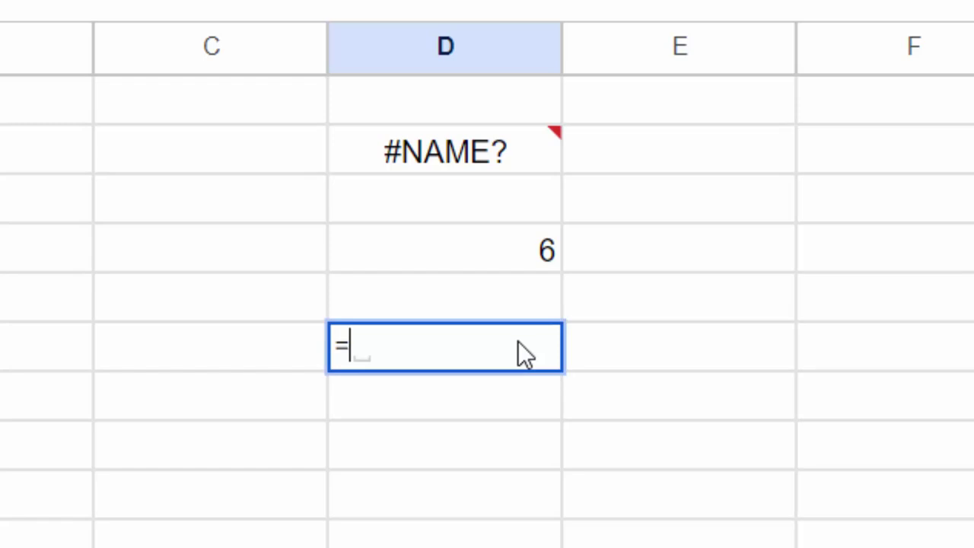
type("trip")
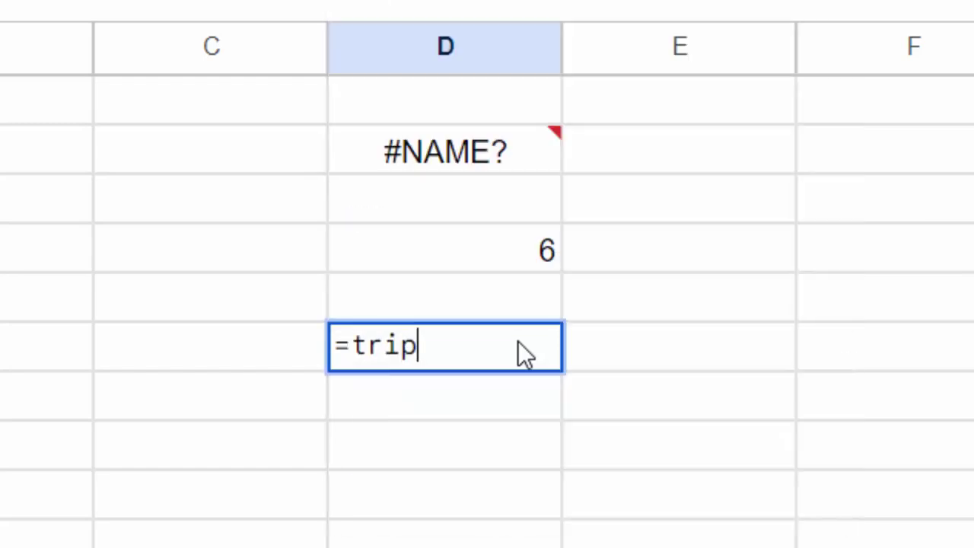
type("le(6")
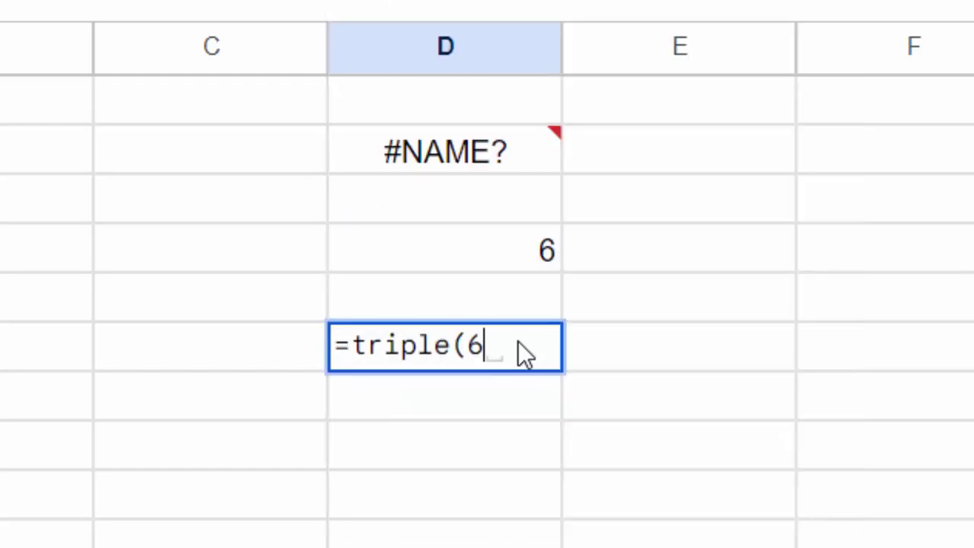
type(")")
key("Return")
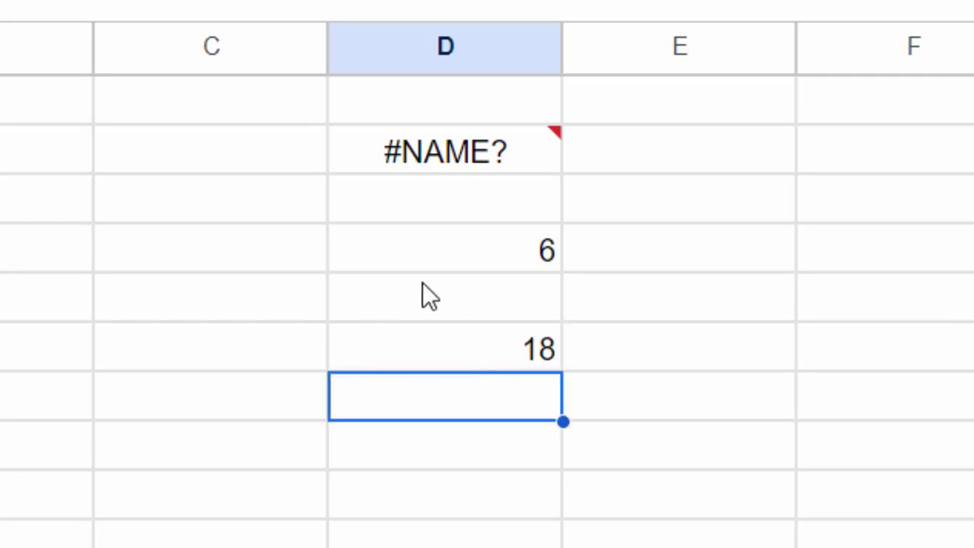
left_click(498, 354)
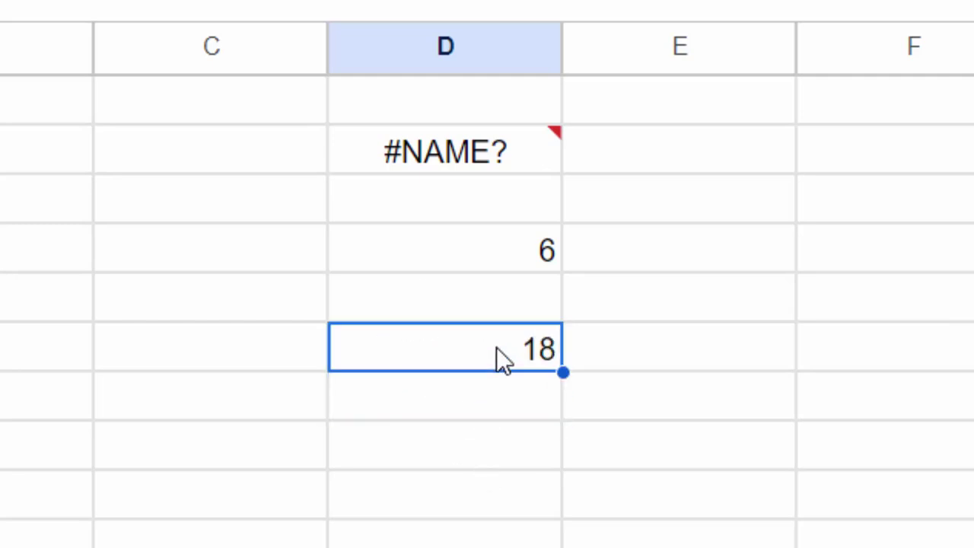